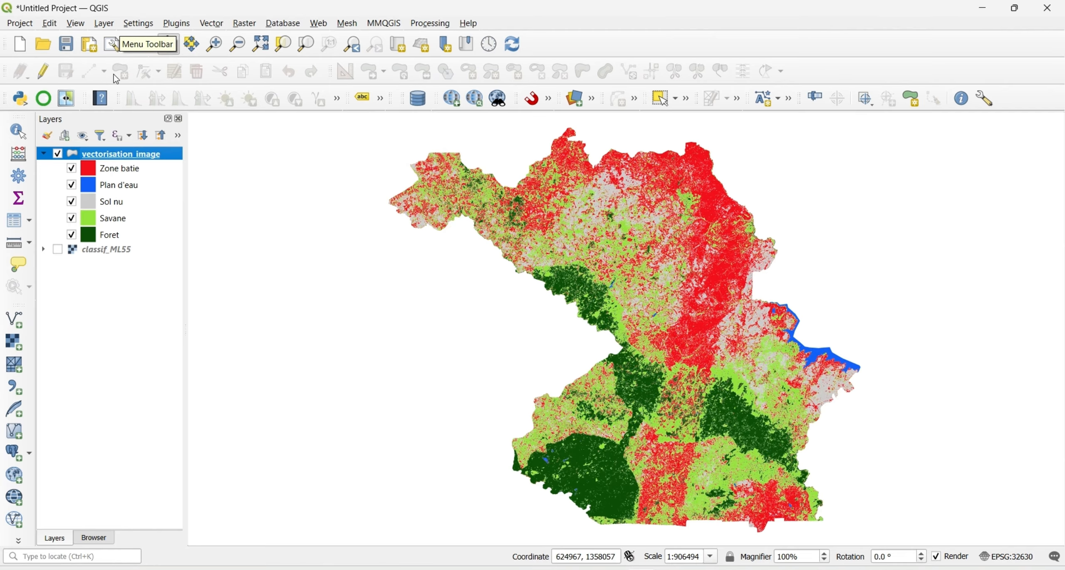
Create a print layout titled Classif and add a map frame nearly filling the page
{"action": "left_click", "coordinate": [86, 44]}
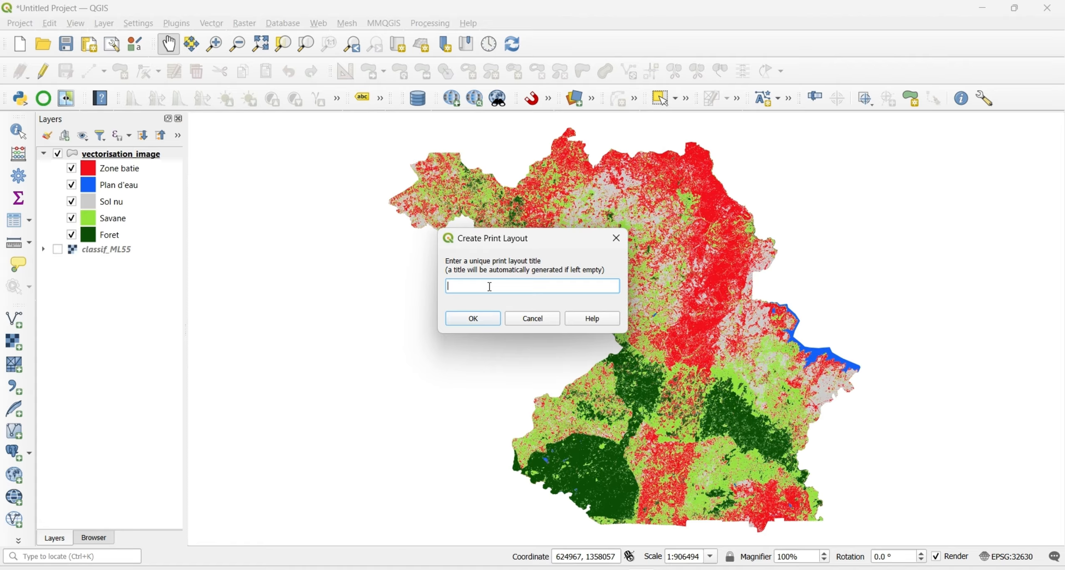
{"action": "type", "text": "Classif"}
{"action": "left_click", "coordinate": [473, 319]}
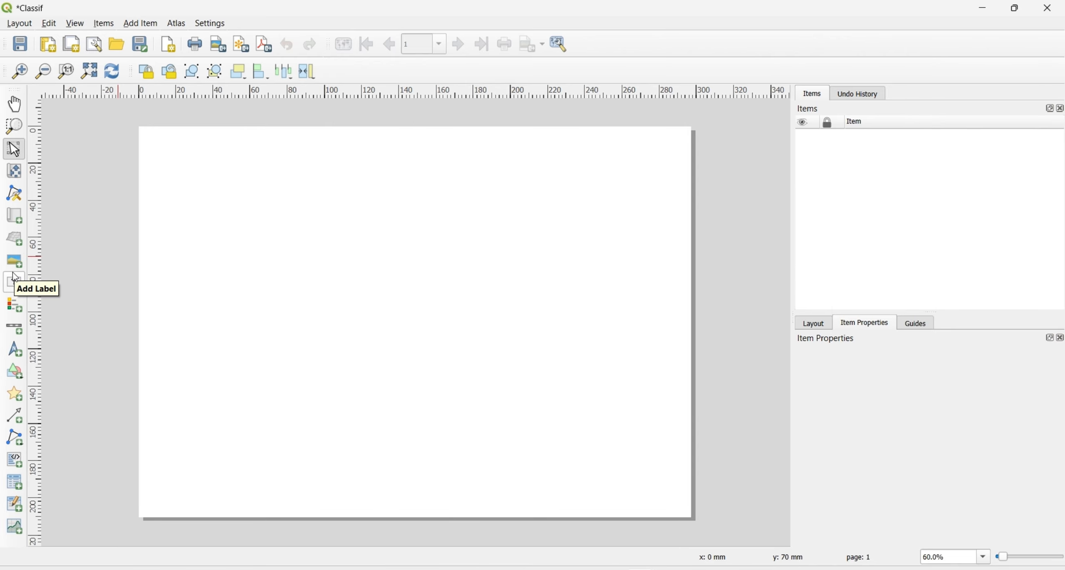
{"action": "left_click", "coordinate": [13, 221]}
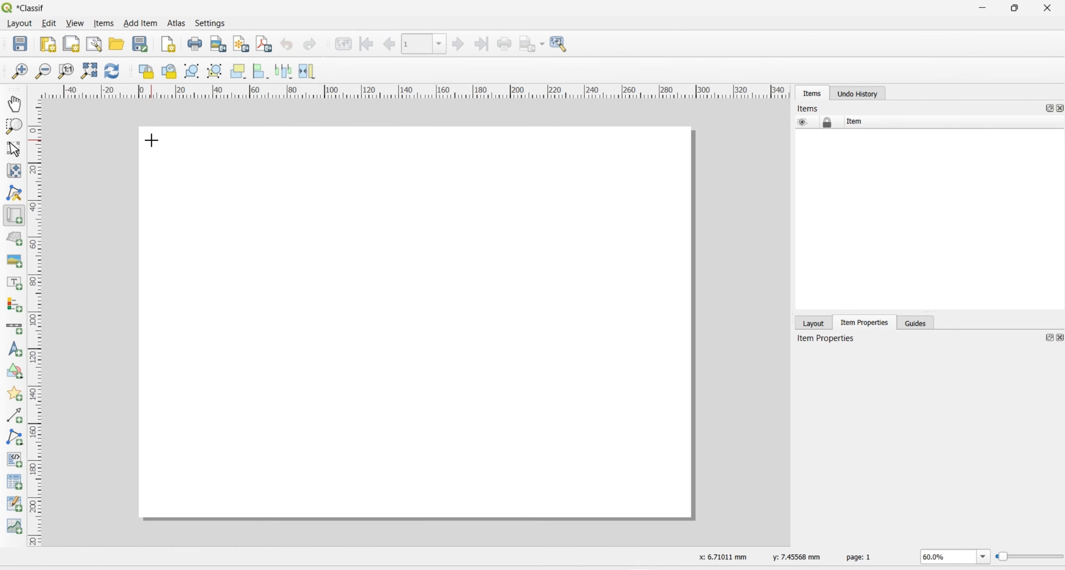
{"action": "left_click_drag", "start_coordinate": [151, 140], "coordinate": [657, 503]}
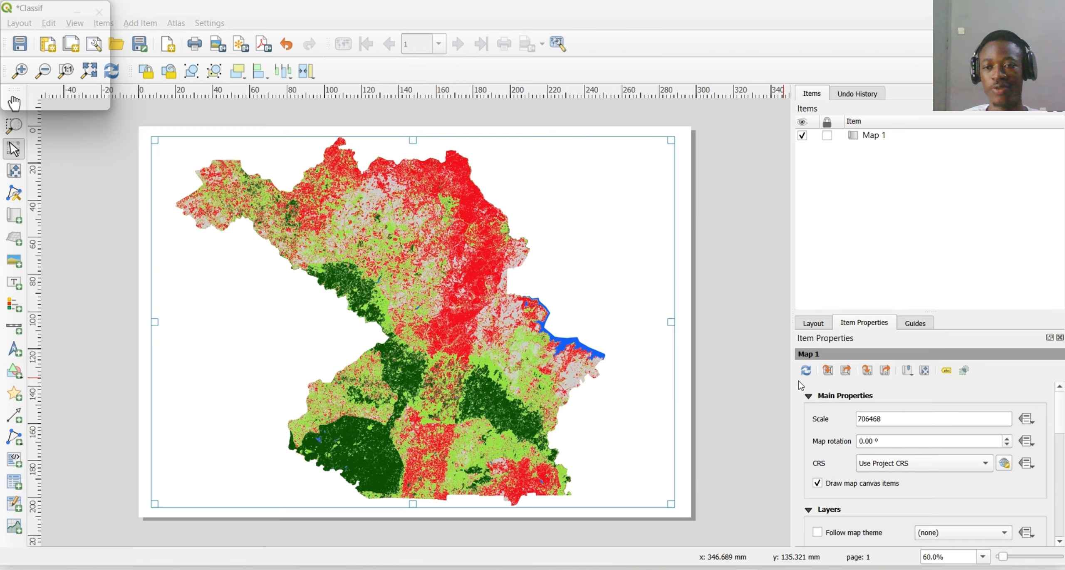
Set the main project canvas scale to the layout map's 1:706468 and lock the scale
{"action": "double_click", "coordinate": [864, 418]}
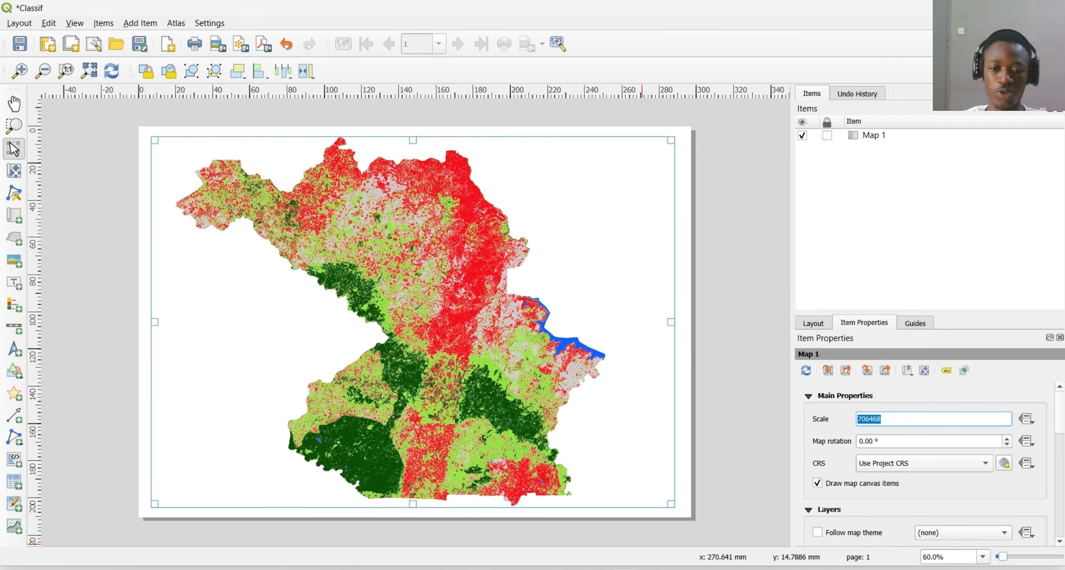
{"action": "mouse_move", "coordinate": [626, 569]}
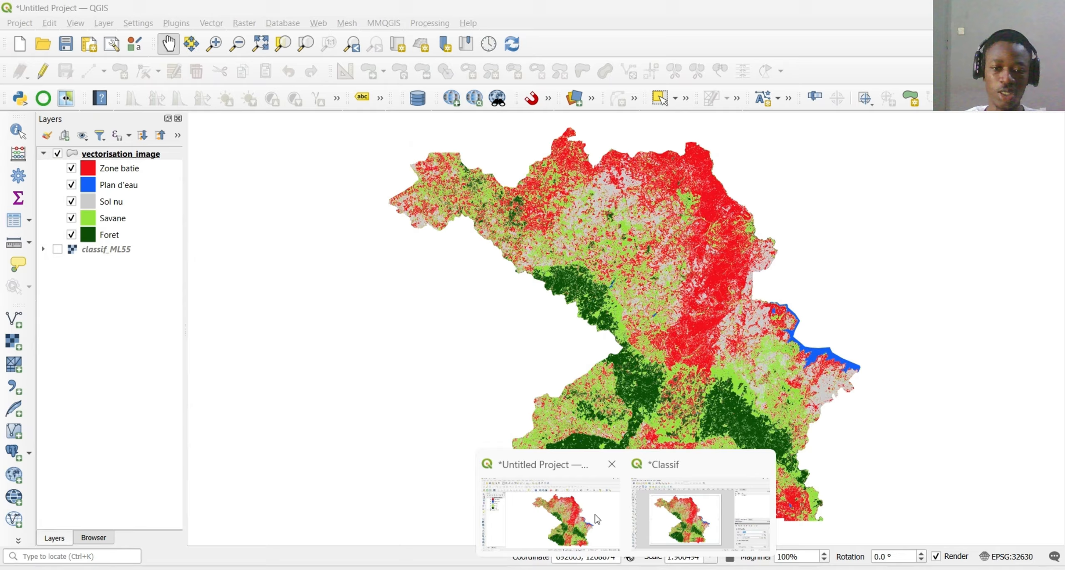
{"action": "left_click", "coordinate": [595, 514]}
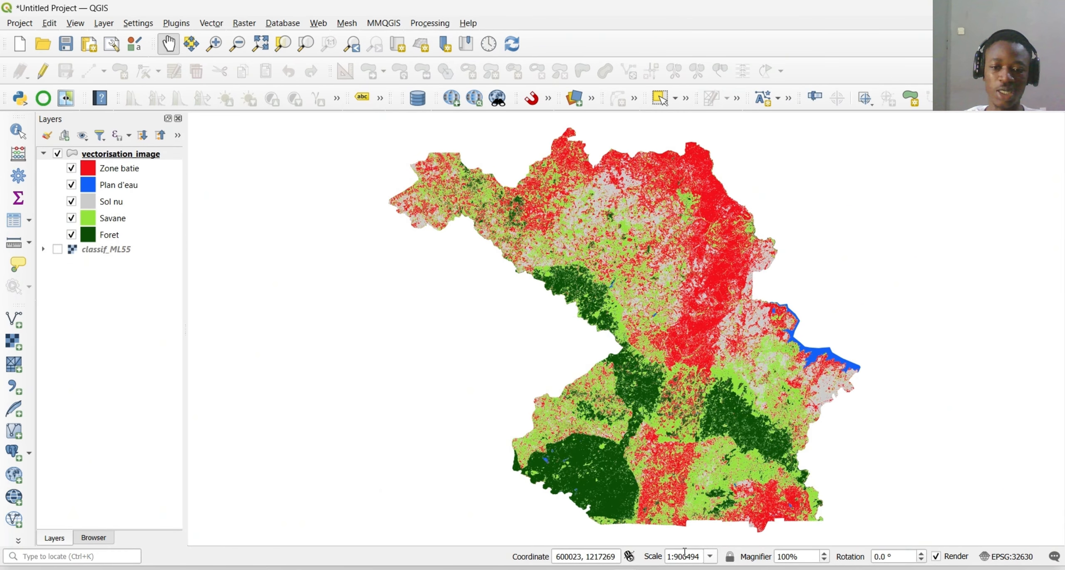
{"action": "left_click_drag", "start_coordinate": [675, 554], "coordinate": [702, 555]}
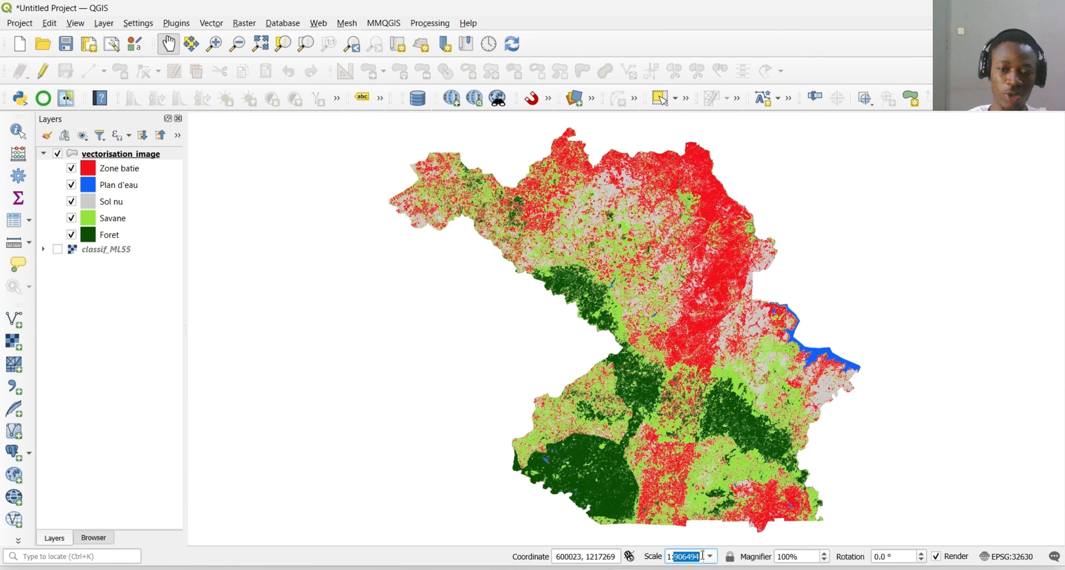
{"action": "type", "text": "706468"}
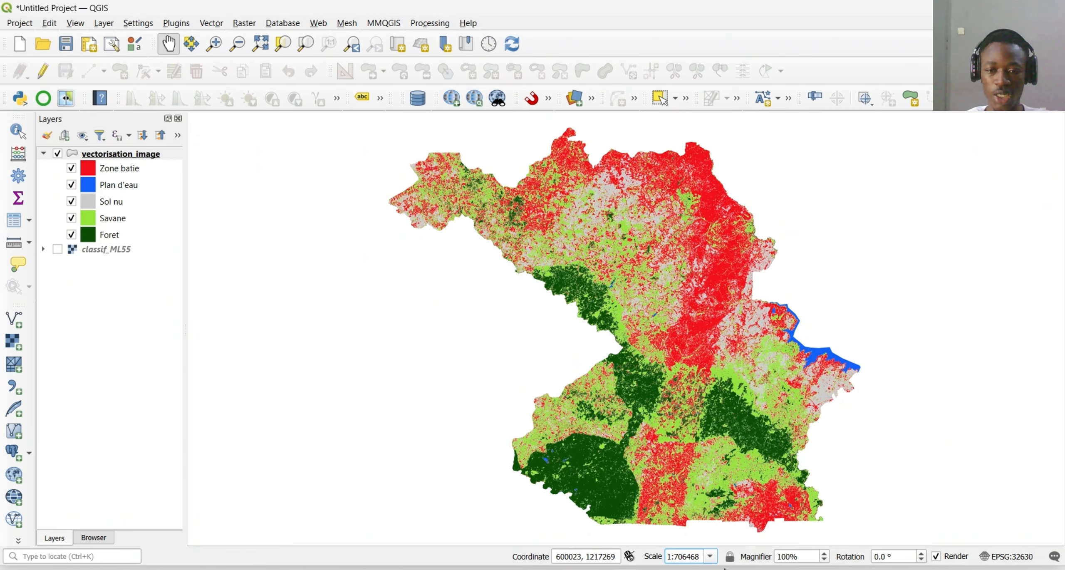
{"action": "left_click", "coordinate": [730, 557]}
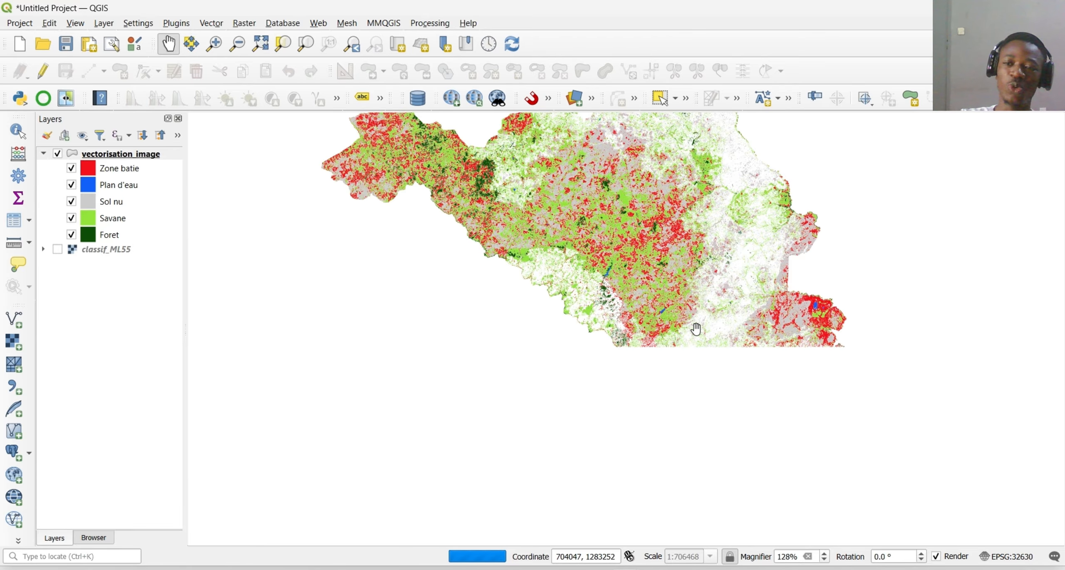
{"action": "scroll", "coordinate": [710, 345], "scroll_direction": "up", "scroll_amount": 4}
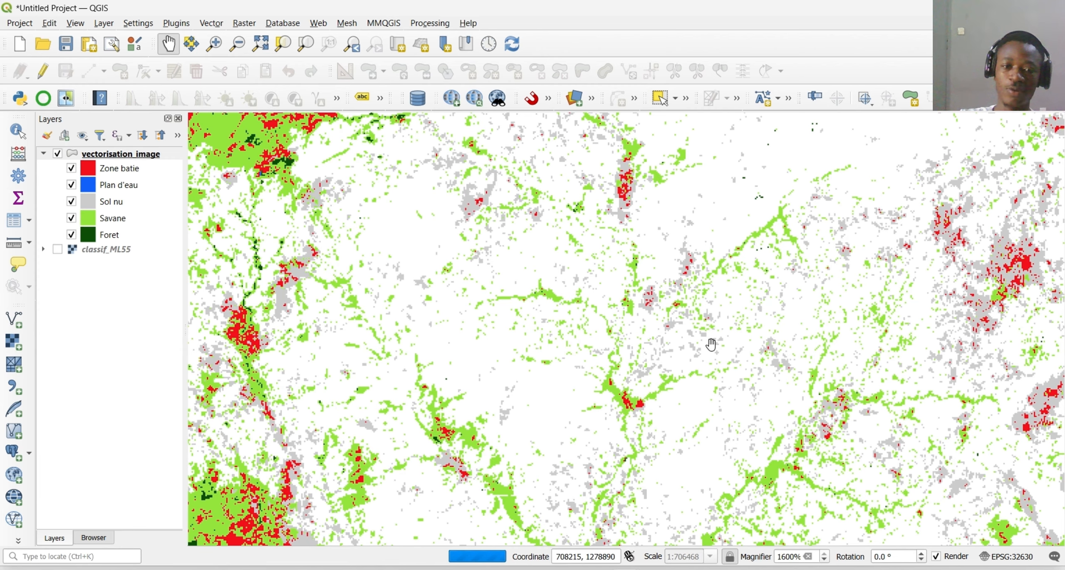
{"action": "scroll", "coordinate": [711, 344], "scroll_direction": "down", "scroll_amount": 6}
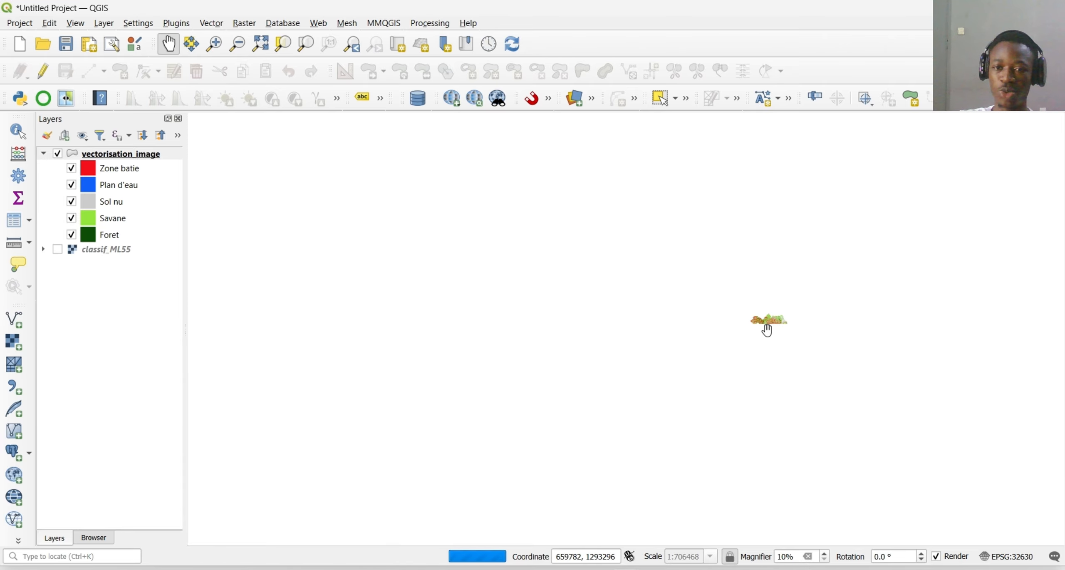
{"action": "scroll", "coordinate": [767, 330], "scroll_direction": "up", "scroll_amount": 4}
{"action": "scroll", "coordinate": [766, 330], "scroll_direction": "up", "scroll_amount": 2}
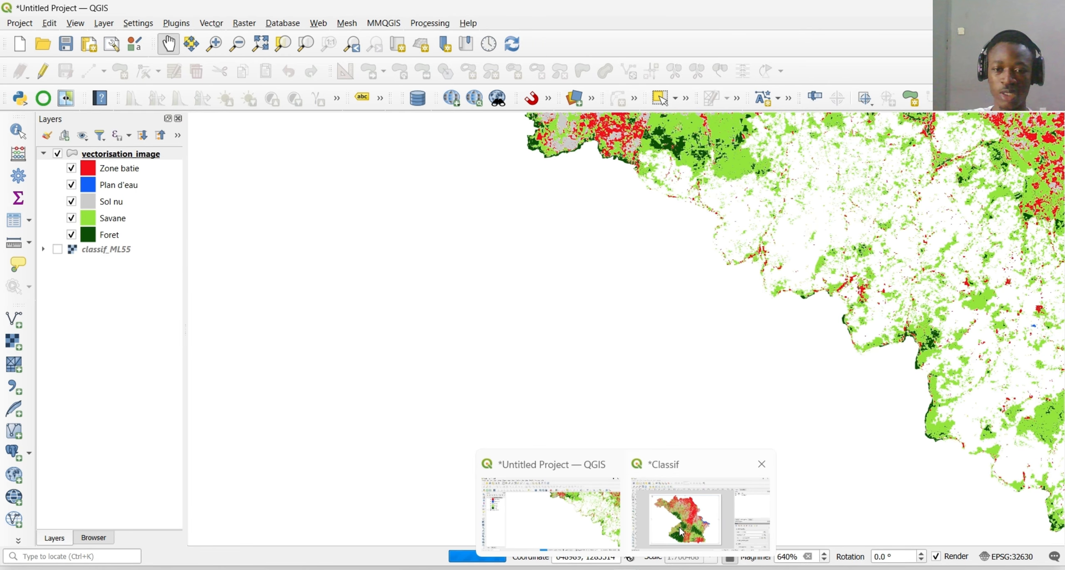
Switch back to the Classif layout and add a picture about 37 × 25 mm in the page's upper-right area, using a circled north arrow SVG
{"action": "left_click", "coordinate": [680, 528]}
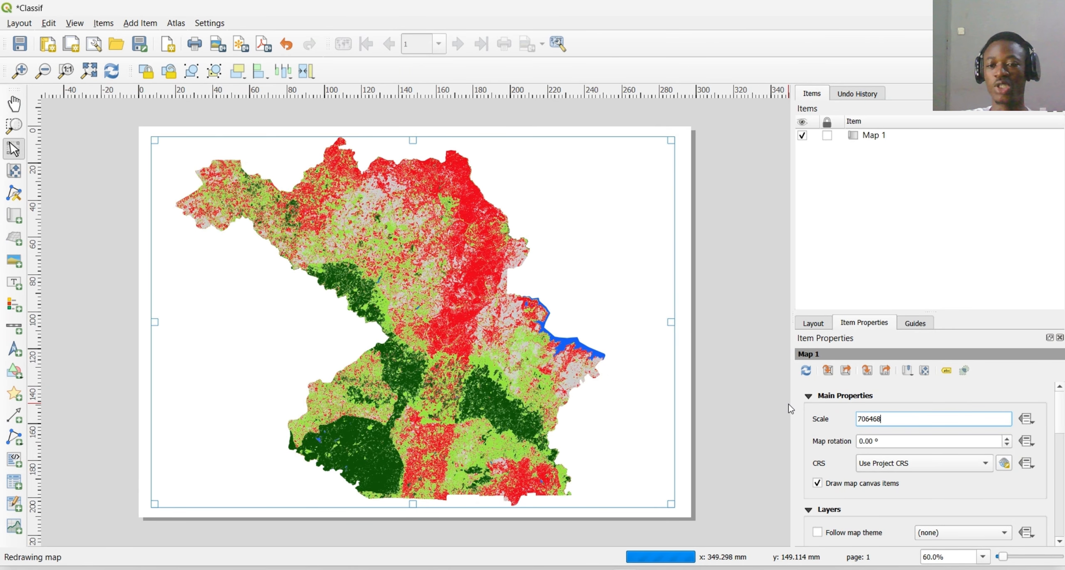
{"action": "left_click", "coordinate": [799, 443]}
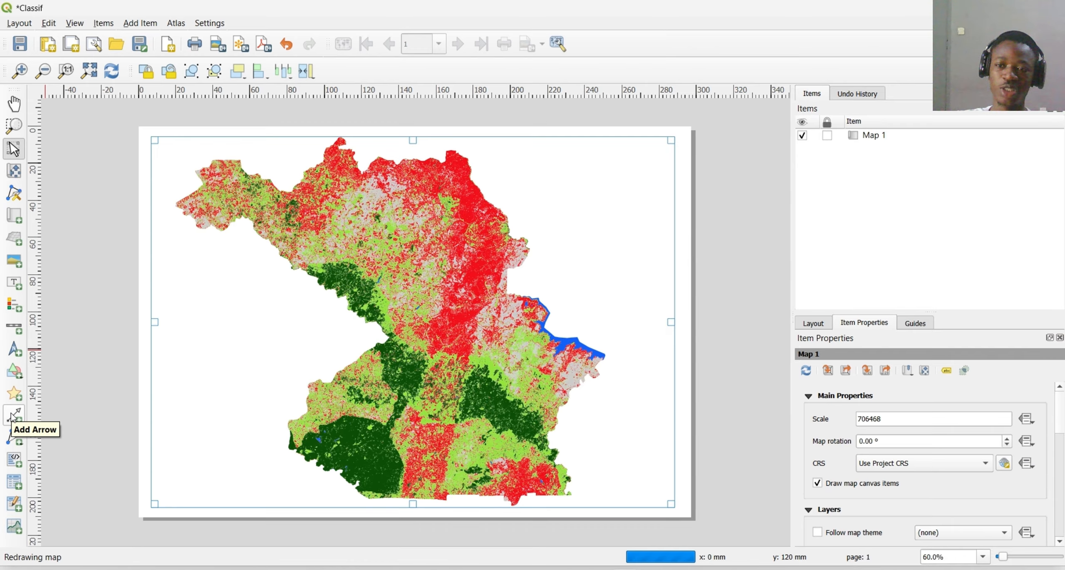
{"action": "left_click", "coordinate": [12, 266]}
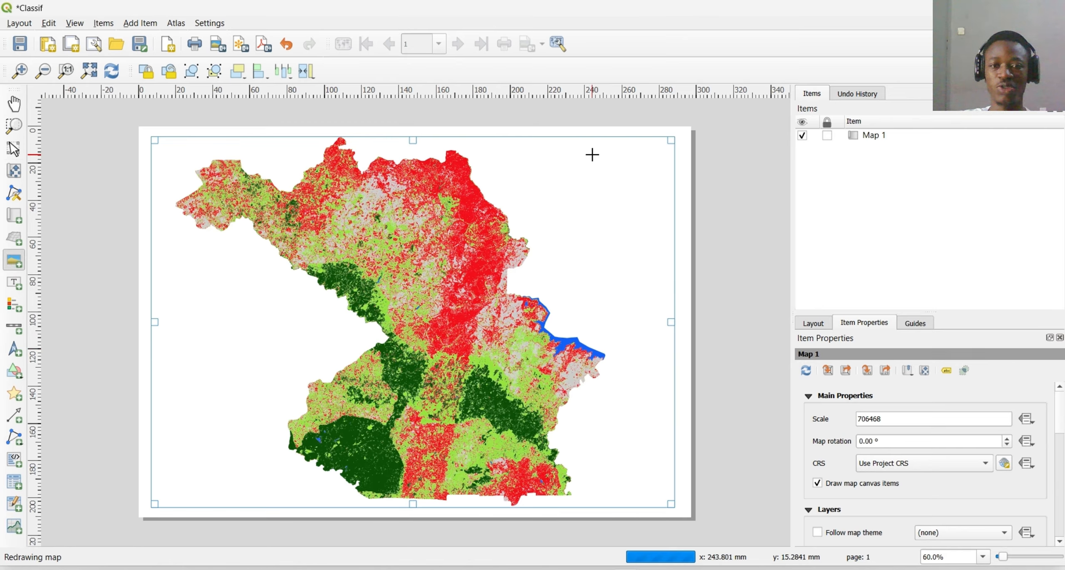
{"action": "left_click_drag", "start_coordinate": [592, 151], "coordinate": [661, 198]}
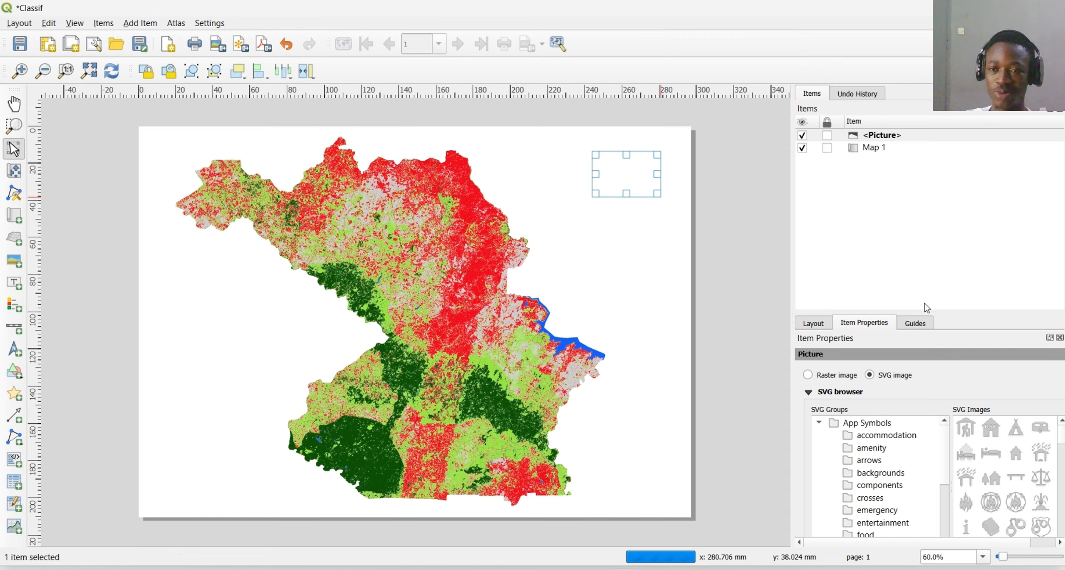
{"action": "scroll", "coordinate": [991, 499], "scroll_direction": "down", "scroll_amount": 5}
{"action": "scroll", "coordinate": [995, 500], "scroll_direction": "down", "scroll_amount": 4}
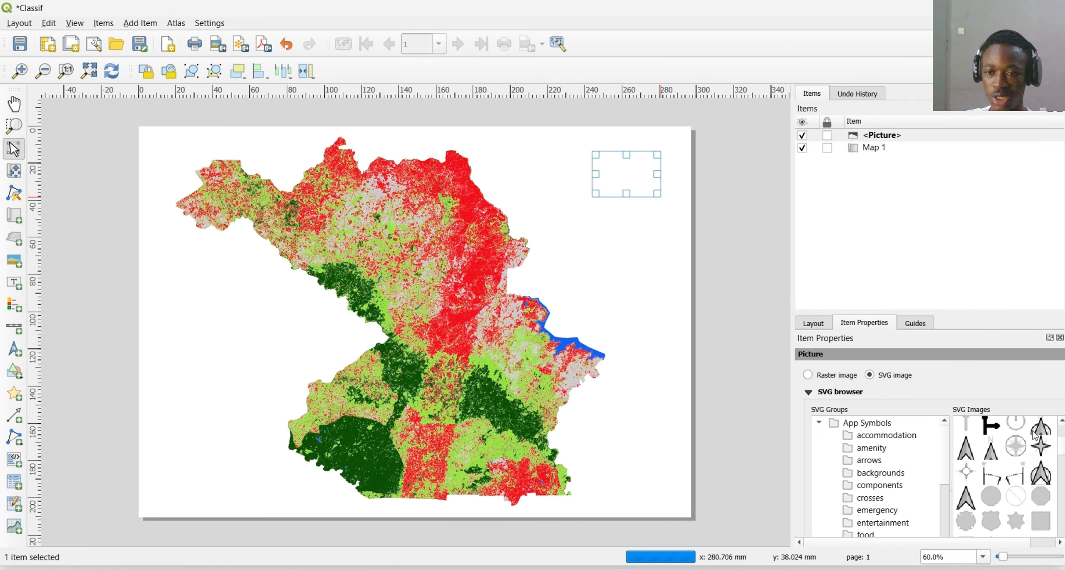
{"action": "scroll", "coordinate": [1039, 449], "scroll_direction": "up", "scroll_amount": 3}
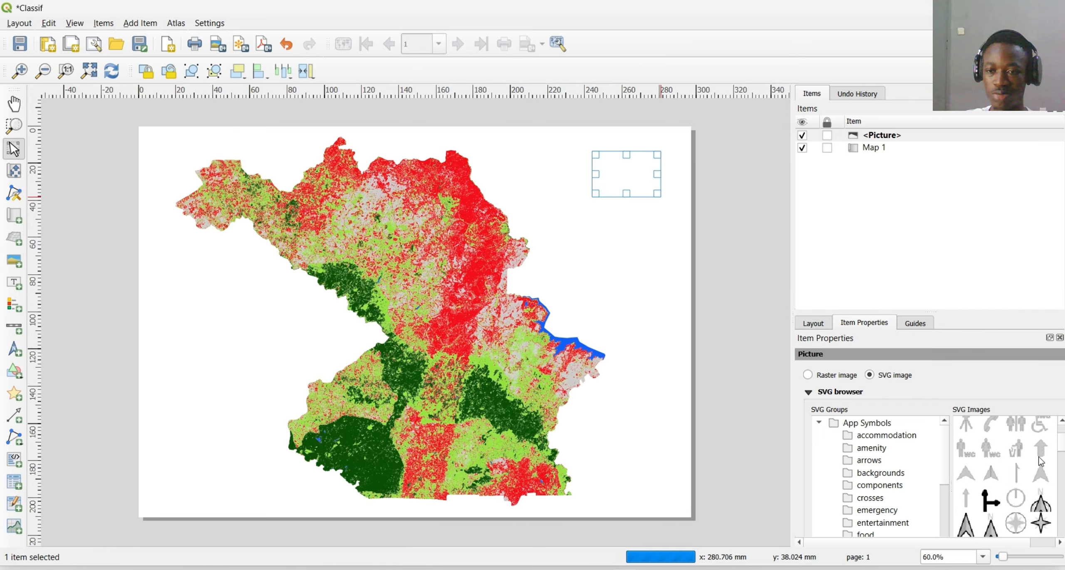
{"action": "left_click", "coordinate": [1040, 505]}
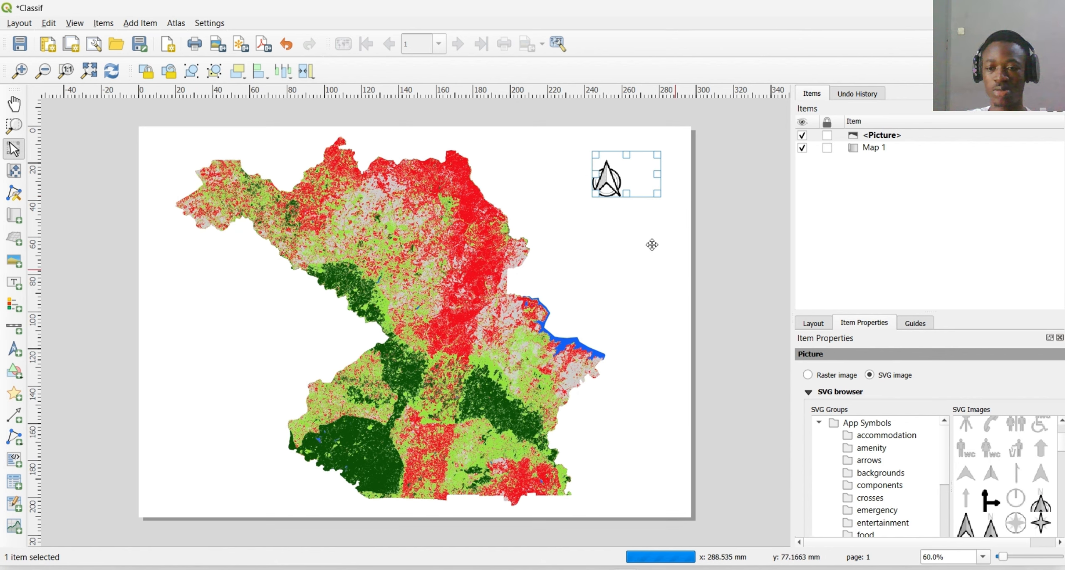
Increase the north arrow picture's height and move it closer to the page's upper-right corner
{"action": "left_click", "coordinate": [609, 204]}
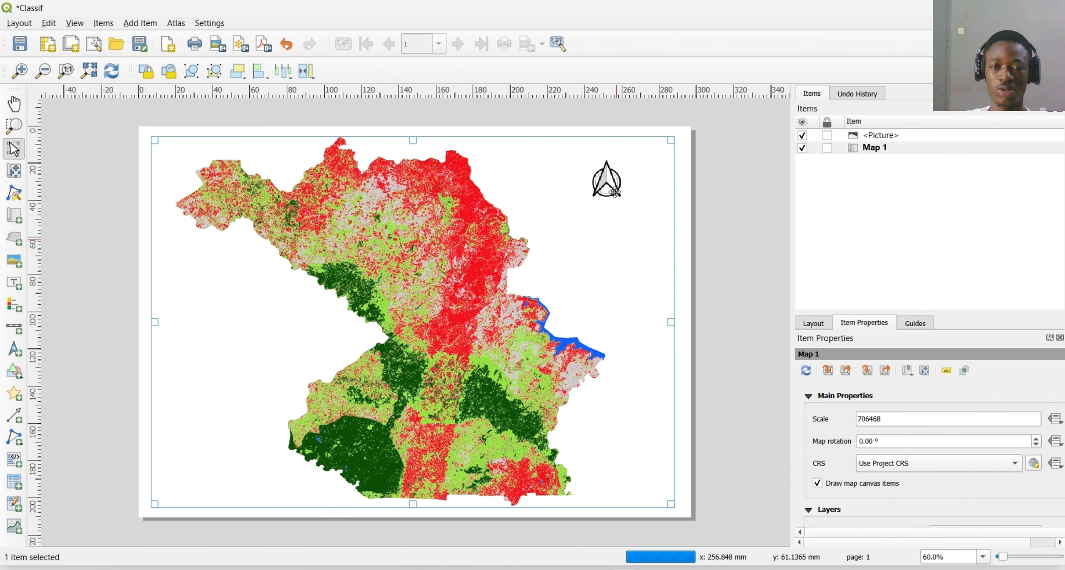
{"action": "left_click", "coordinate": [608, 193]}
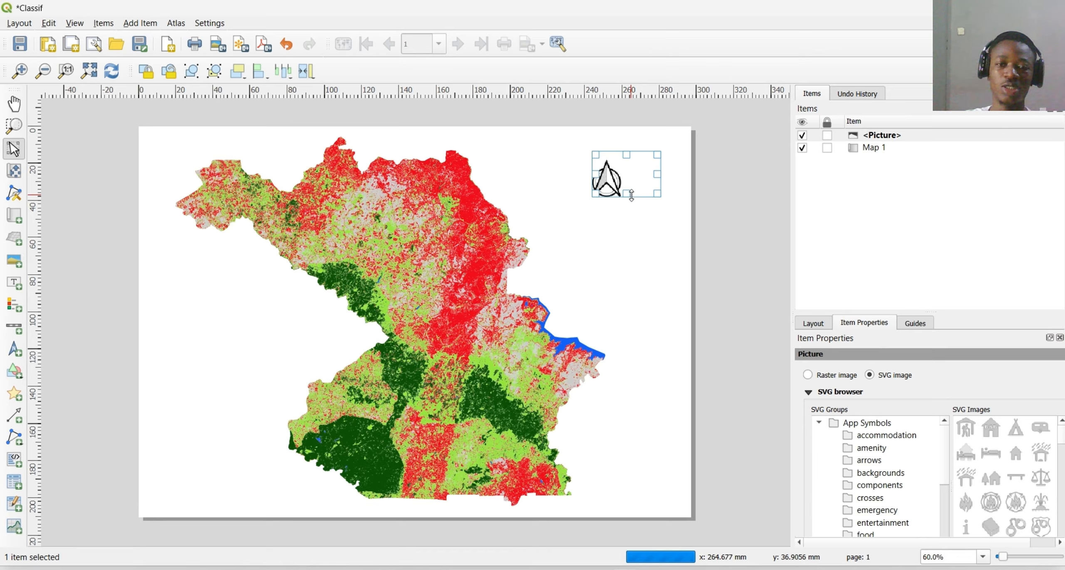
{"action": "left_click_drag", "start_coordinate": [632, 194], "coordinate": [629, 214]}
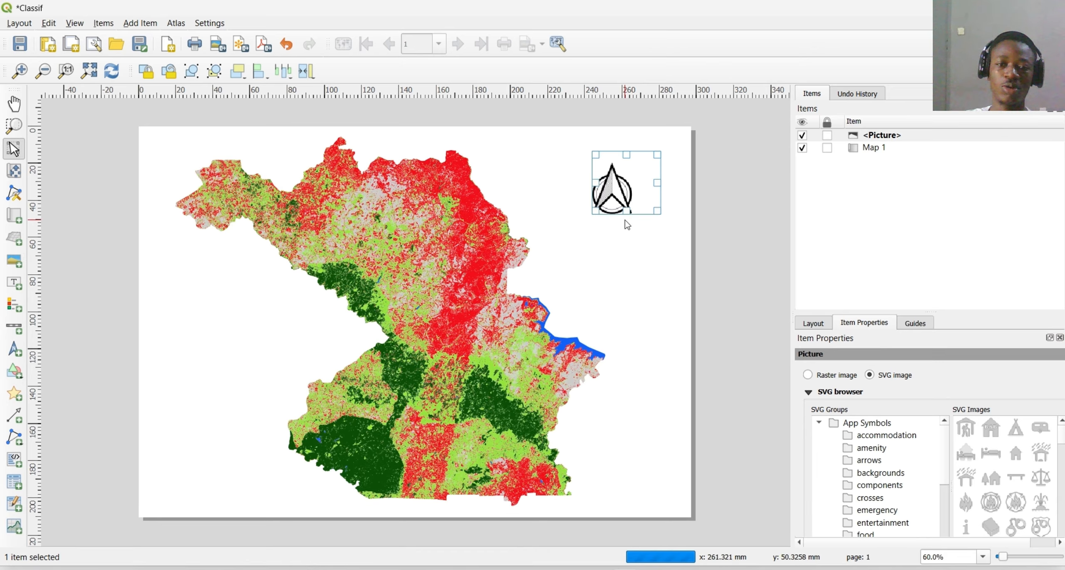
{"action": "left_click", "coordinate": [593, 225]}
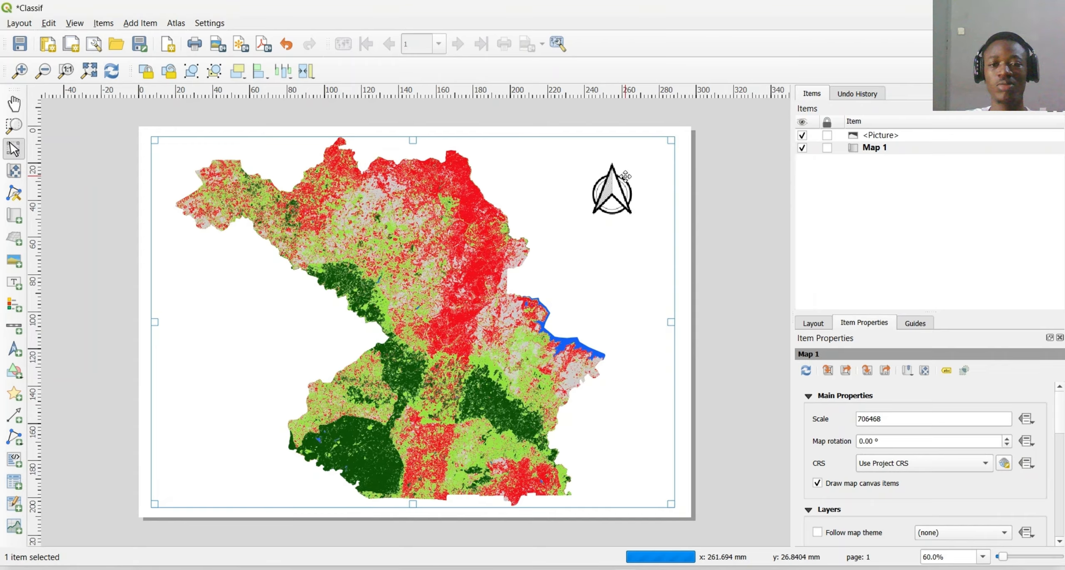
{"action": "left_click", "coordinate": [619, 192]}
{"action": "left_click_drag", "start_coordinate": [619, 192], "coordinate": [636, 174]}
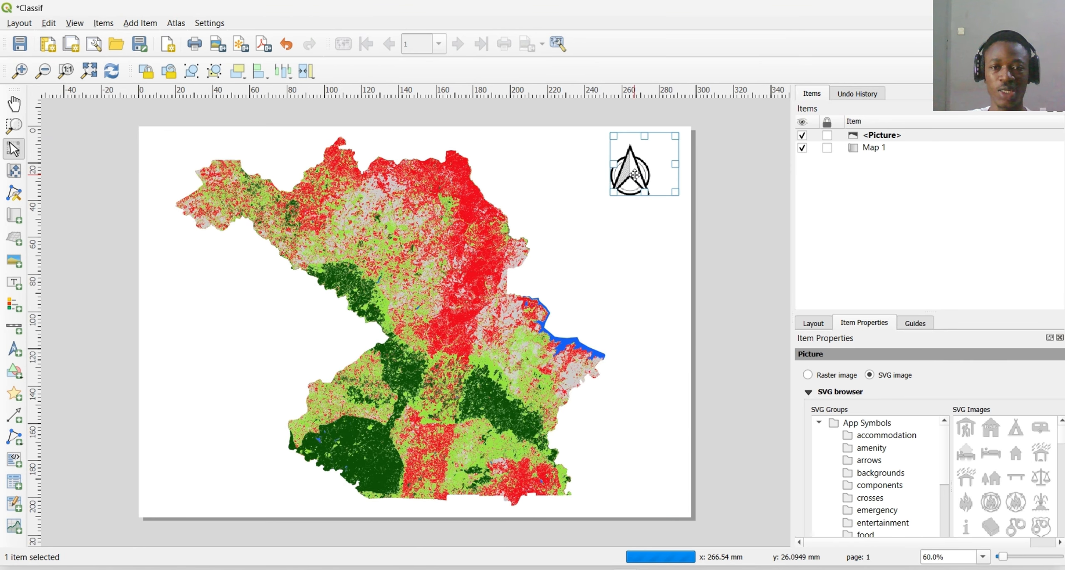
{"action": "left_click", "coordinate": [532, 215]}
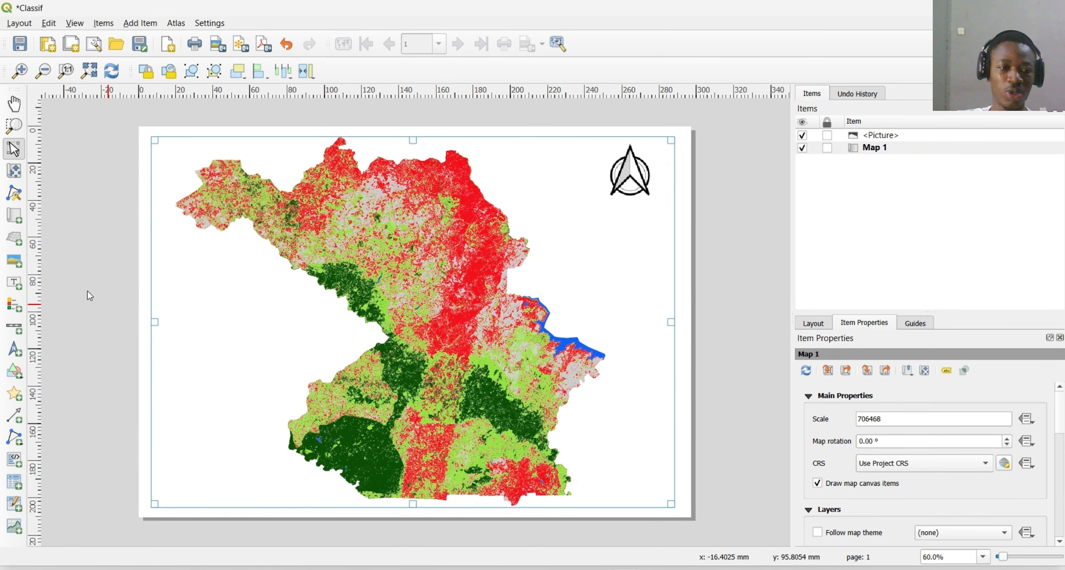
Add a legend in the empty area at the map's lower left and title it Legende
{"action": "left_click", "coordinate": [9, 308]}
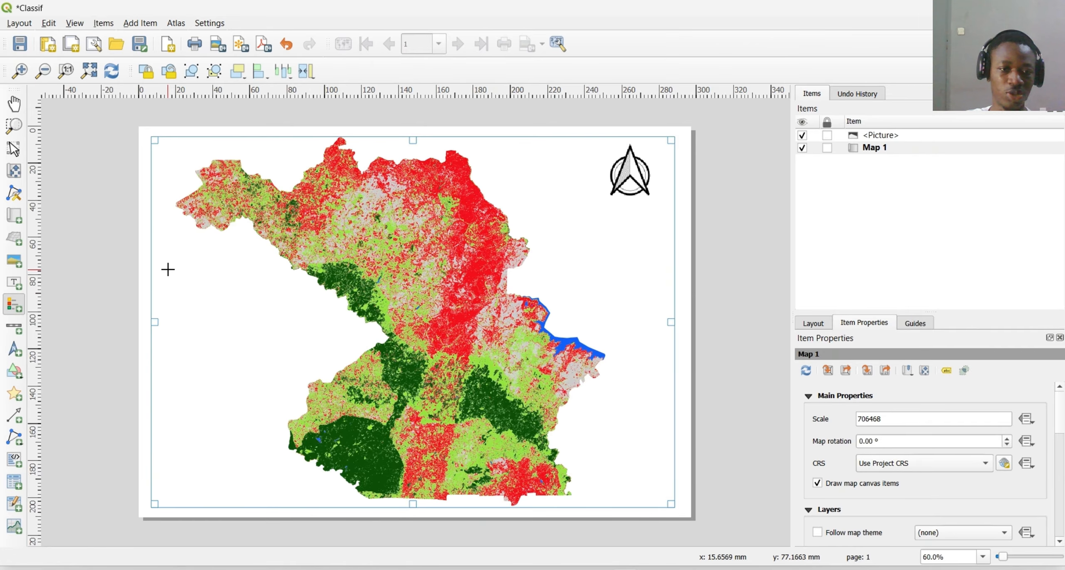
{"action": "left_click_drag", "start_coordinate": [167, 270], "coordinate": [287, 370]}
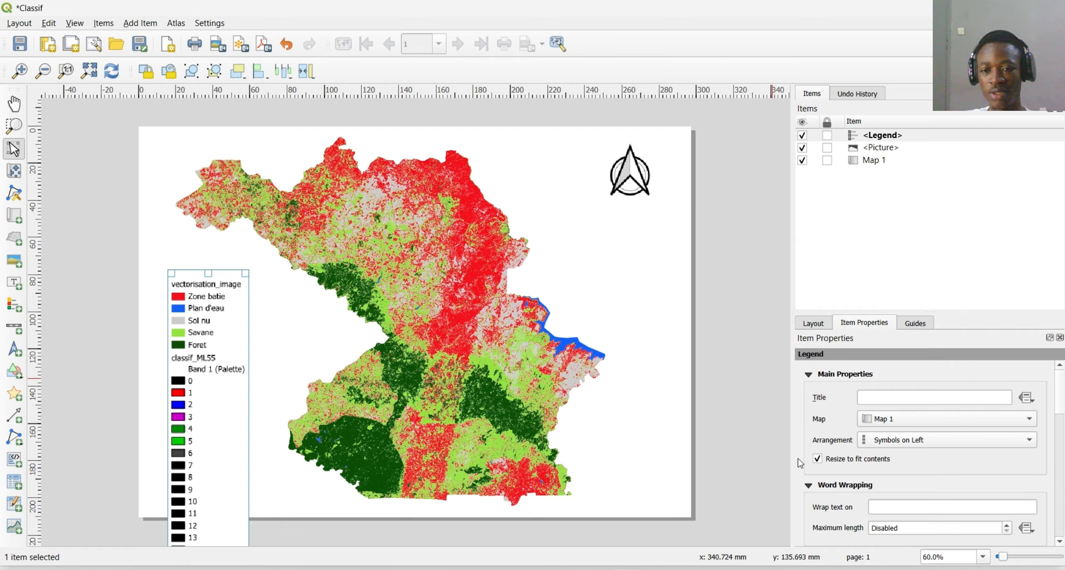
{"action": "left_click", "coordinate": [890, 398]}
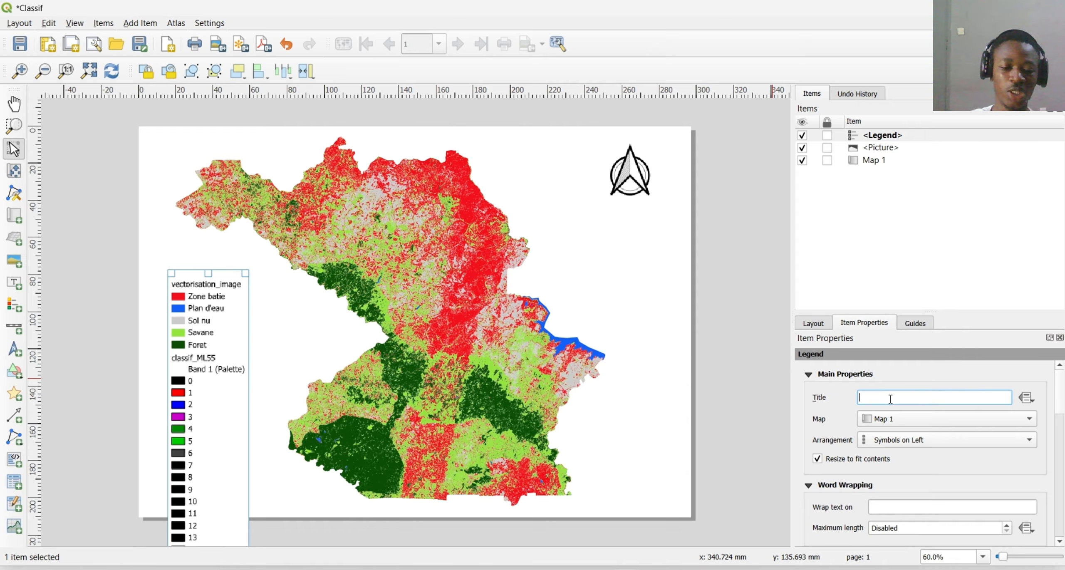
{"action": "type", "text": "Legend"}
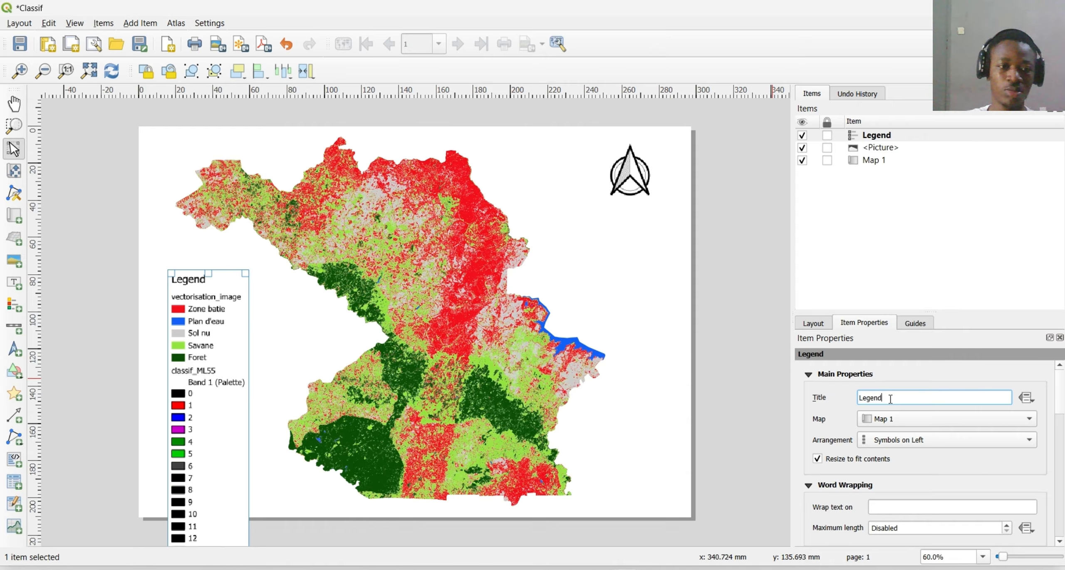
{"action": "type", "text": "e"}
Turn off automatic updating of the legend items and limit the legend to items inside linked maps
{"action": "scroll", "coordinate": [971, 485], "scroll_direction": "down", "scroll_amount": 3}
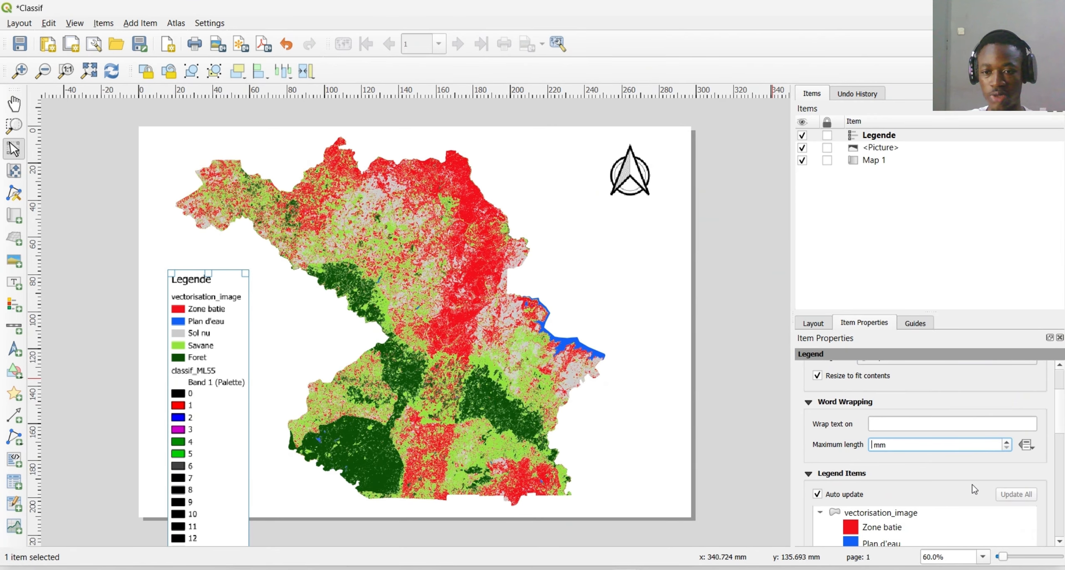
{"action": "scroll", "coordinate": [892, 486], "scroll_direction": "down", "scroll_amount": 3}
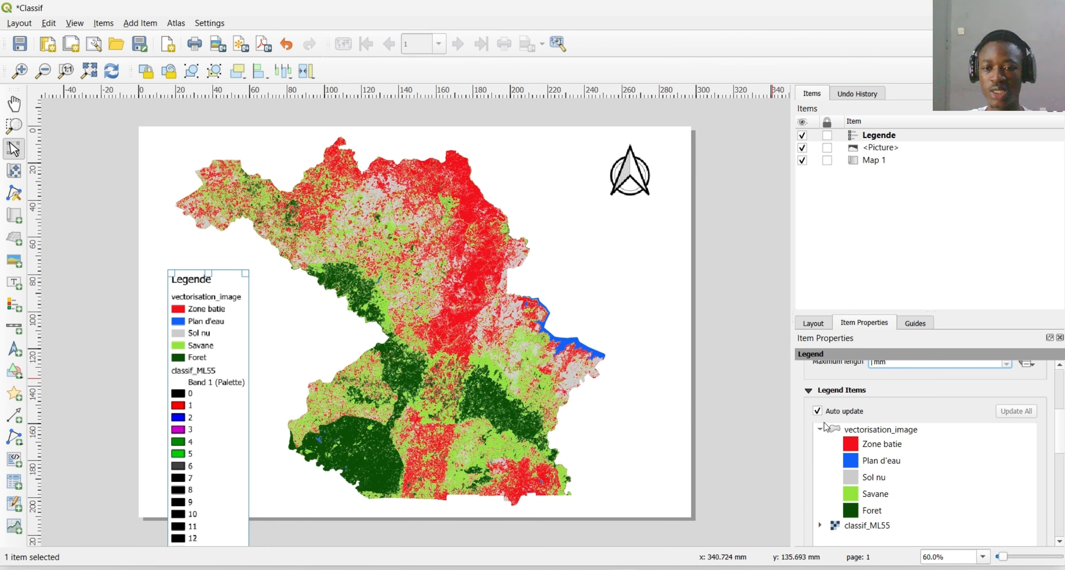
{"action": "left_click", "coordinate": [845, 413]}
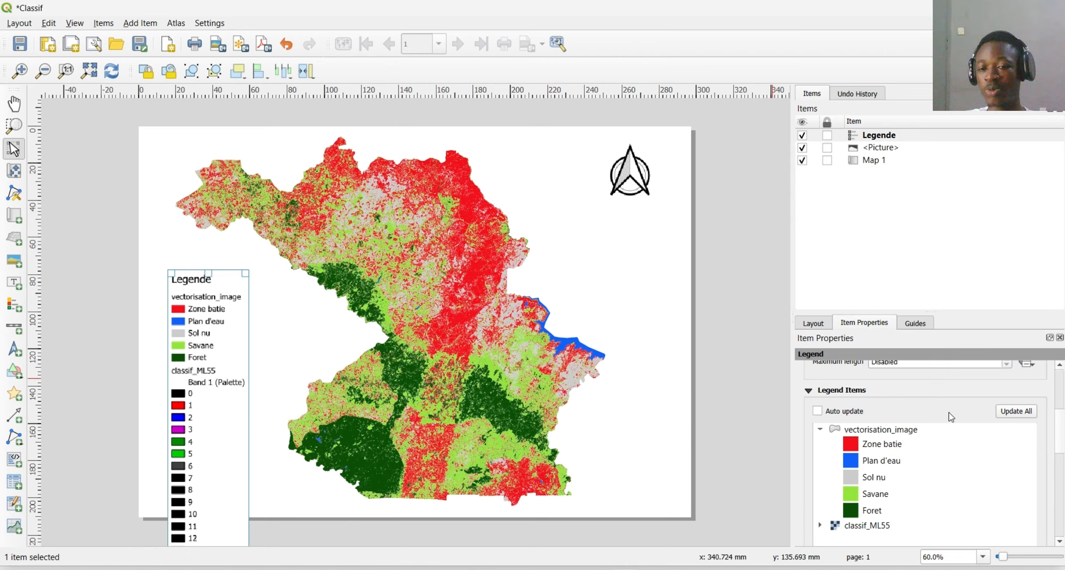
{"action": "scroll", "coordinate": [949, 425], "scroll_direction": "down", "scroll_amount": 5}
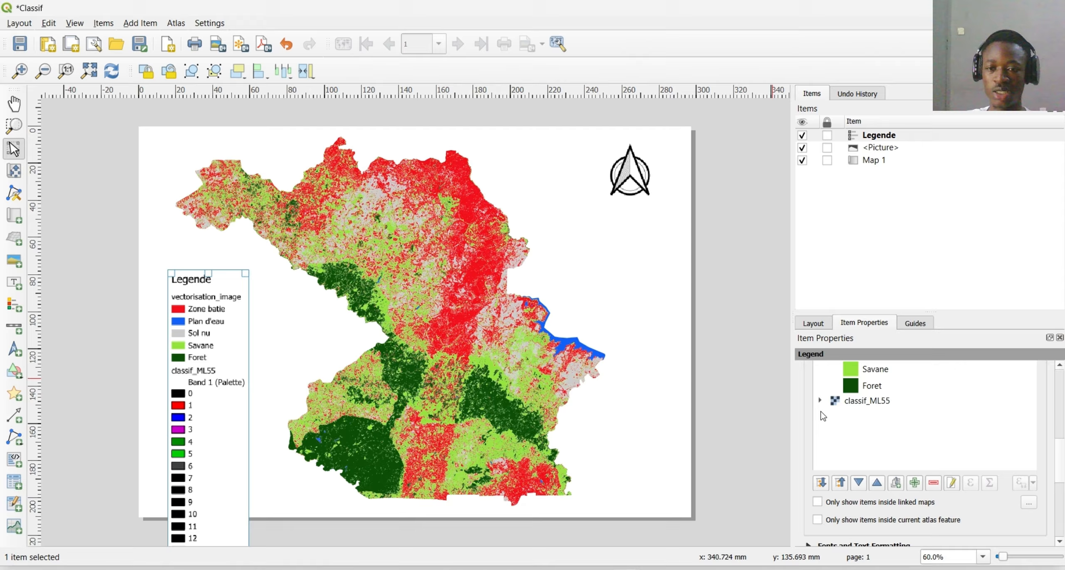
{"action": "left_click", "coordinate": [857, 401]}
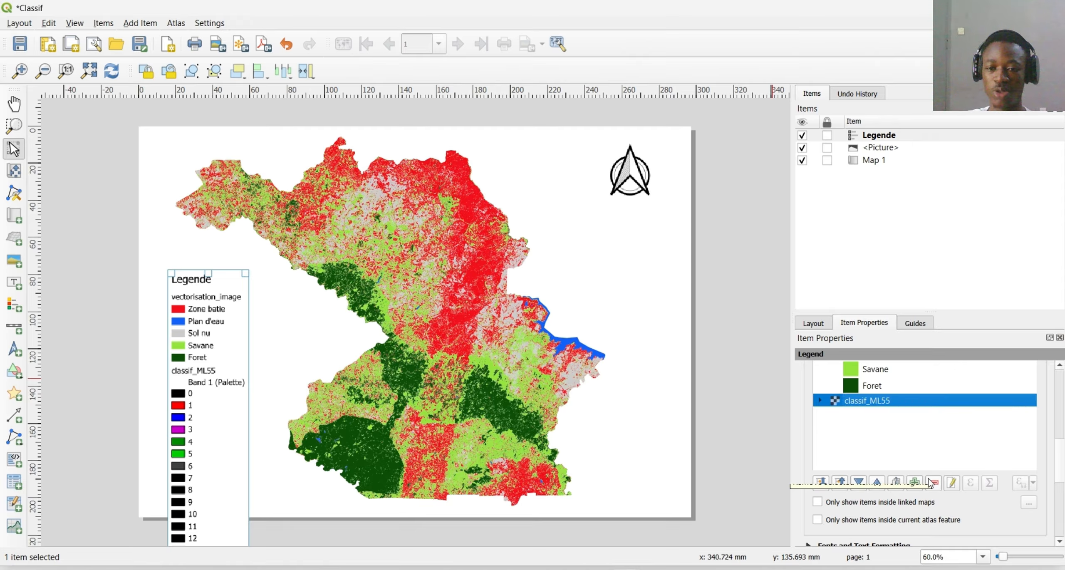
{"action": "left_click", "coordinate": [817, 502]}
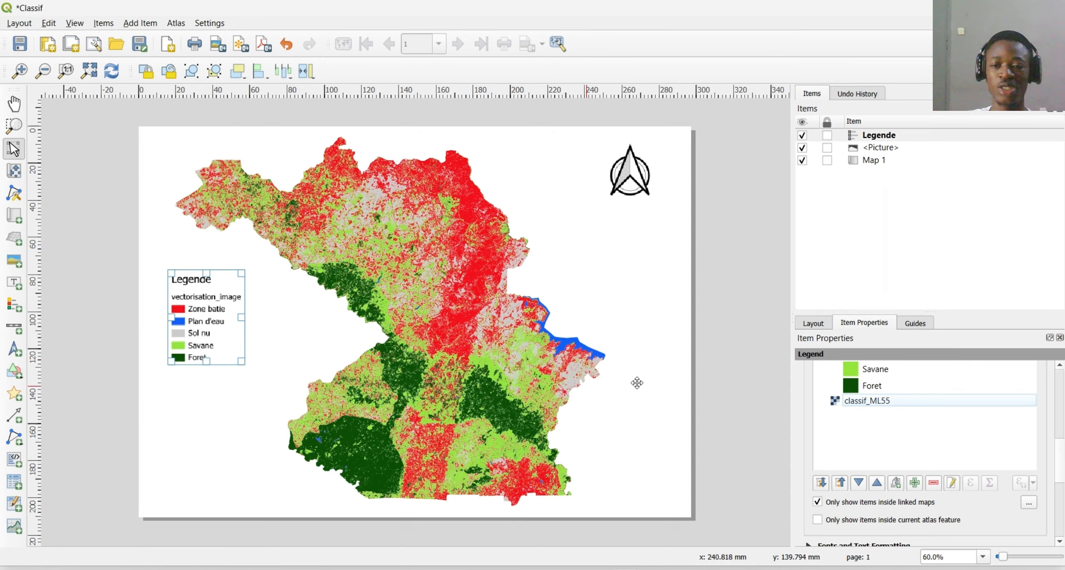
Hide the vectorisation_image layer heading in the legend
{"action": "scroll", "coordinate": [893, 425], "scroll_direction": "up", "scroll_amount": 3}
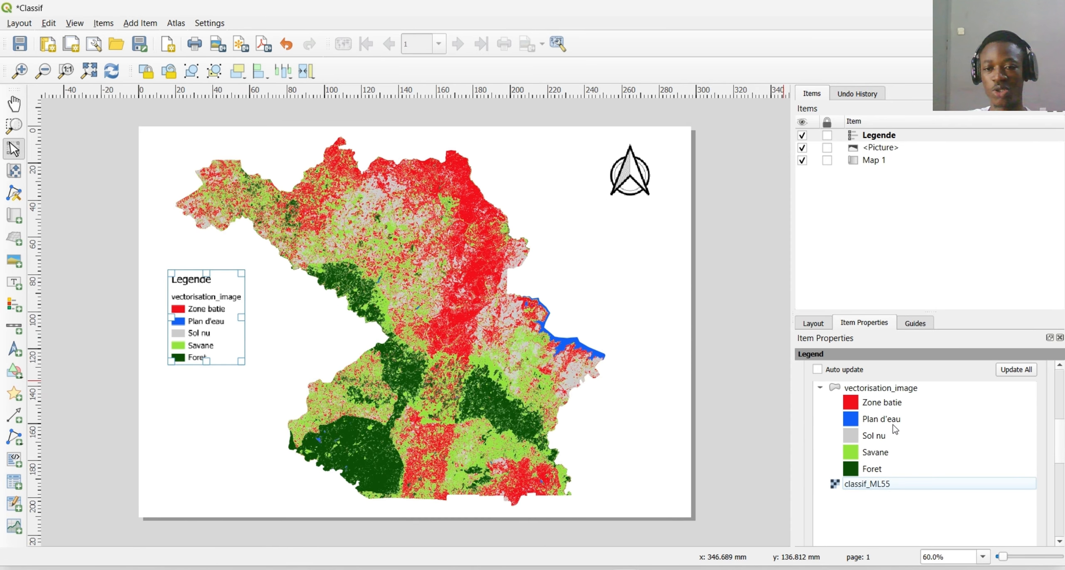
{"action": "left_click", "coordinate": [903, 389]}
{"action": "right_click", "coordinate": [903, 388]}
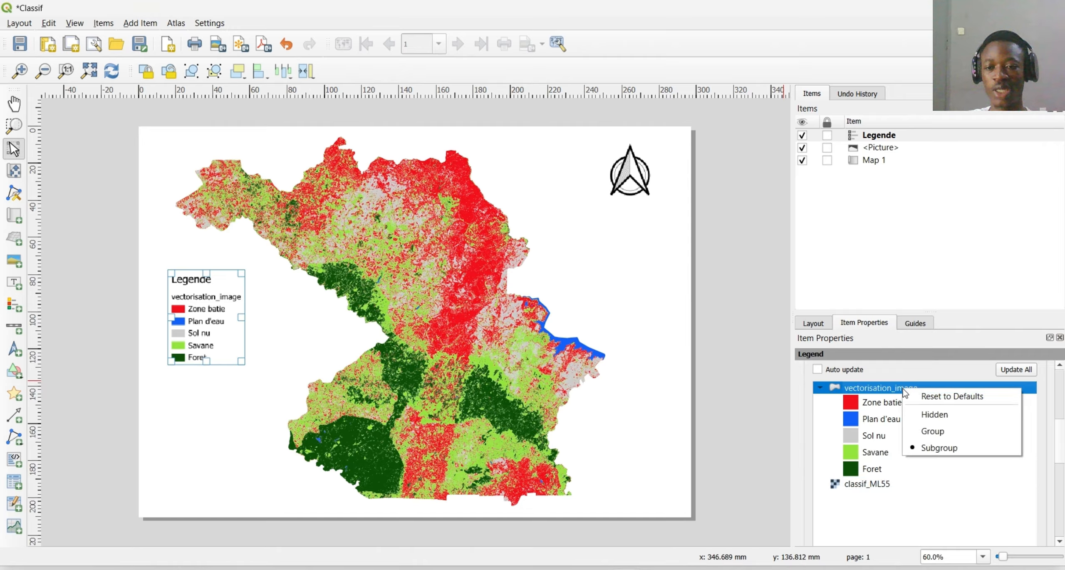
{"action": "left_click", "coordinate": [926, 415]}
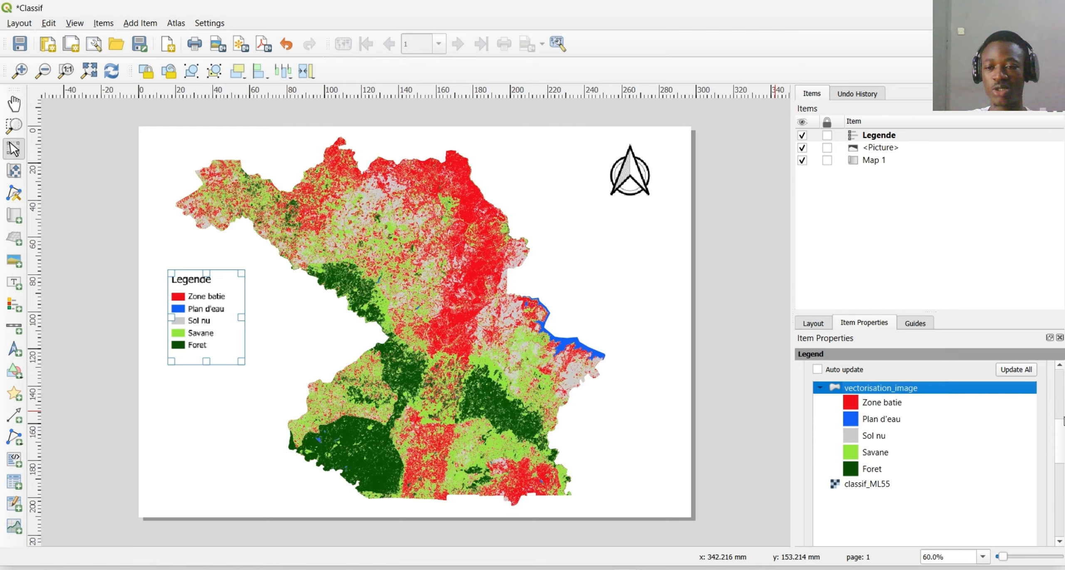
Set the legend title's font size to 28 points and its alignment to Center
{"action": "left_click_drag", "start_coordinate": [1063, 421], "coordinate": [1064, 480]}
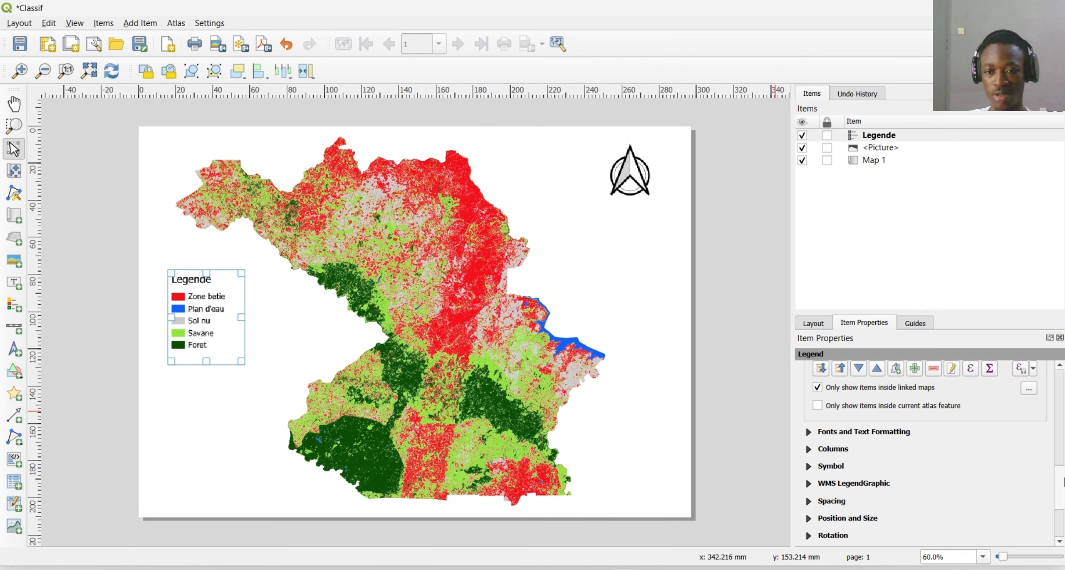
{"action": "left_click", "coordinate": [822, 433]}
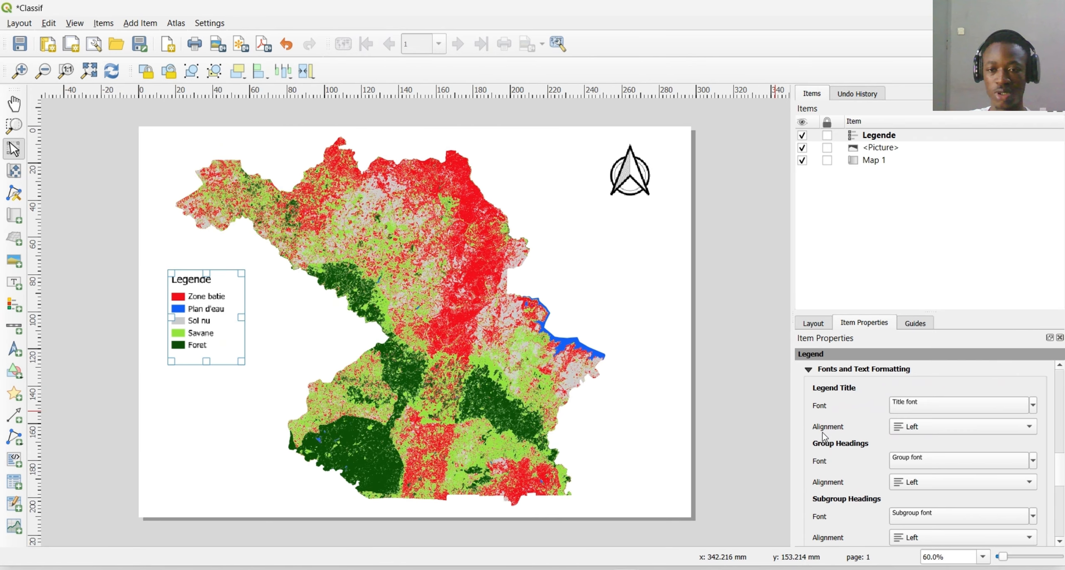
{"action": "scroll", "coordinate": [887, 469], "scroll_direction": "down", "scroll_amount": 1}
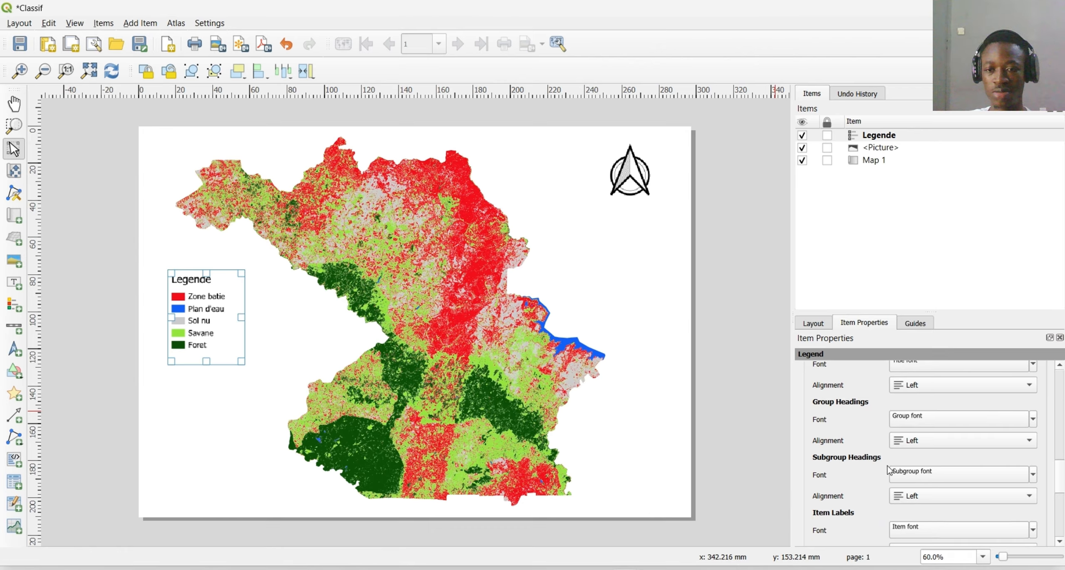
{"action": "scroll", "coordinate": [888, 470], "scroll_direction": "up", "scroll_amount": 1}
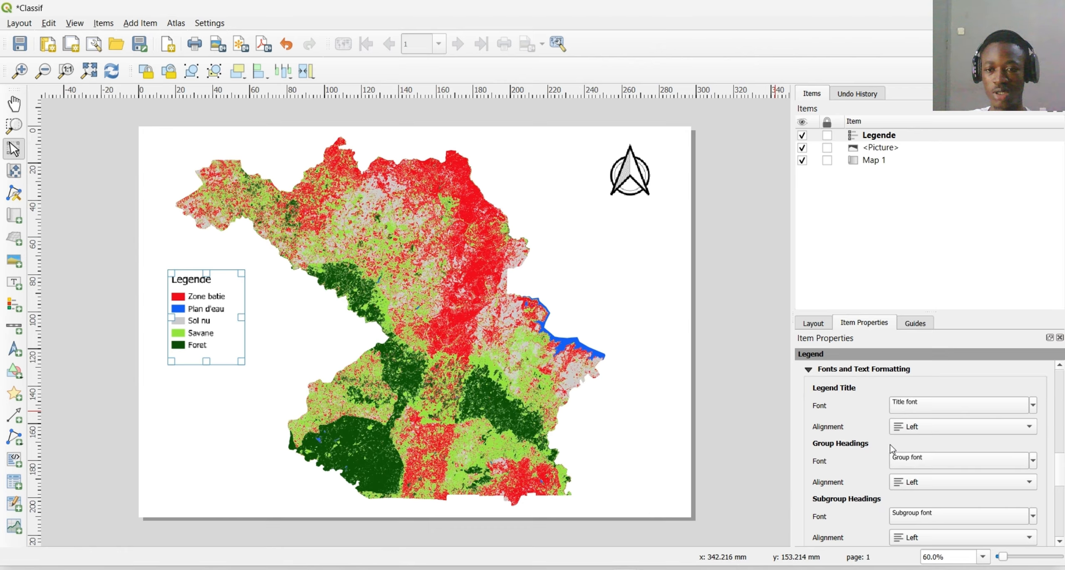
{"action": "left_click", "coordinate": [952, 407]}
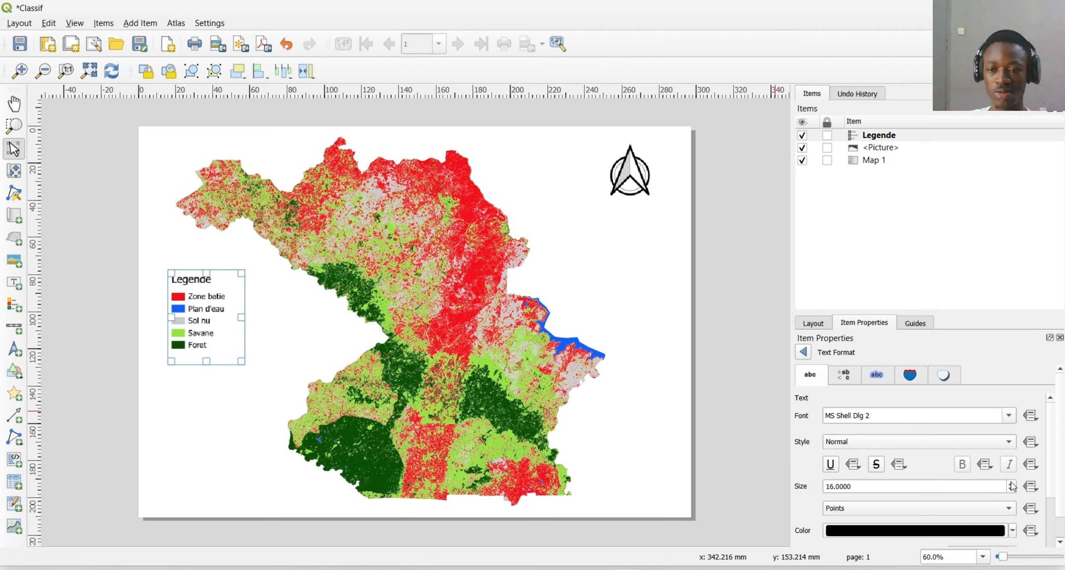
{"action": "scroll", "coordinate": [1012, 486], "scroll_direction": "up", "scroll_amount": 10}
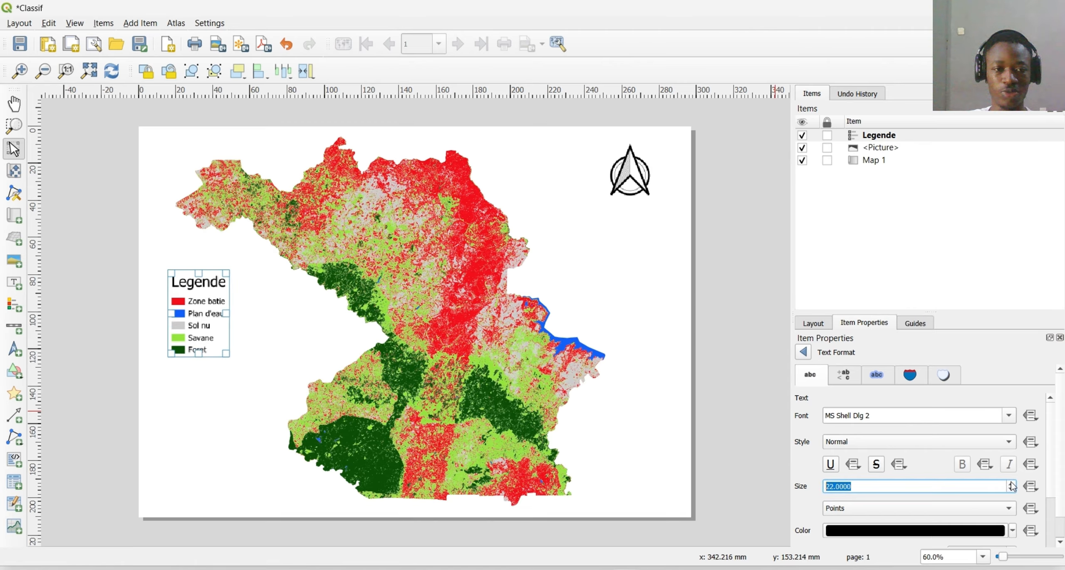
{"action": "scroll", "coordinate": [1013, 486], "scroll_direction": "up", "scroll_amount": 2}
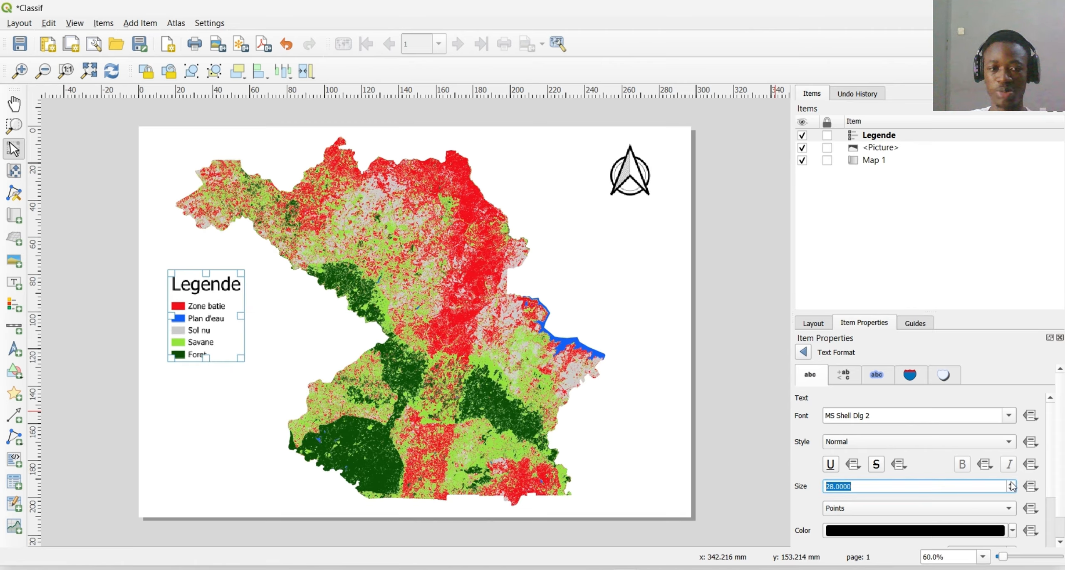
{"action": "left_click", "coordinate": [803, 353]}
{"action": "left_click", "coordinate": [934, 428]}
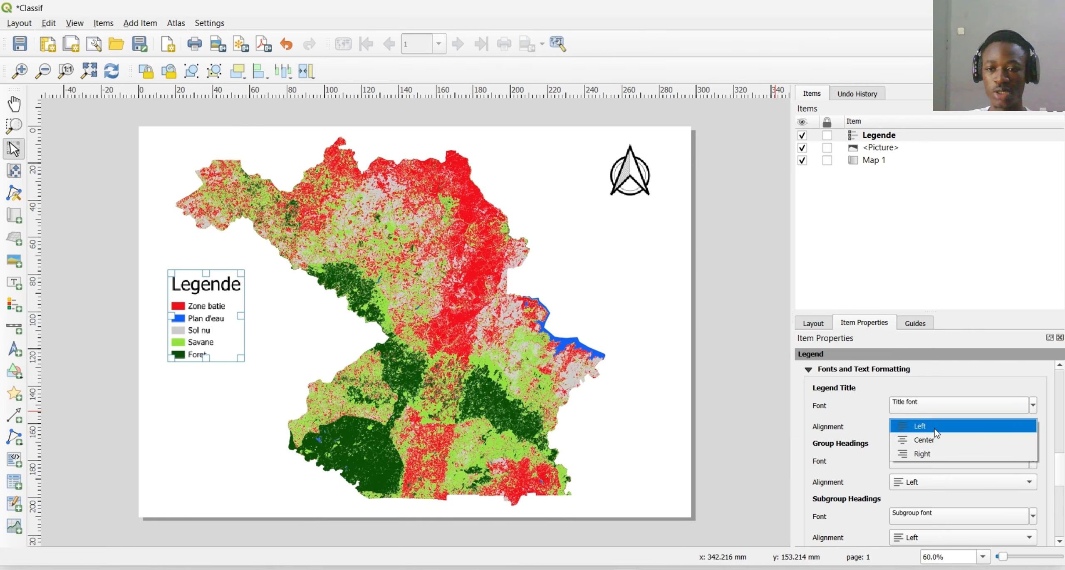
{"action": "left_click", "coordinate": [935, 440]}
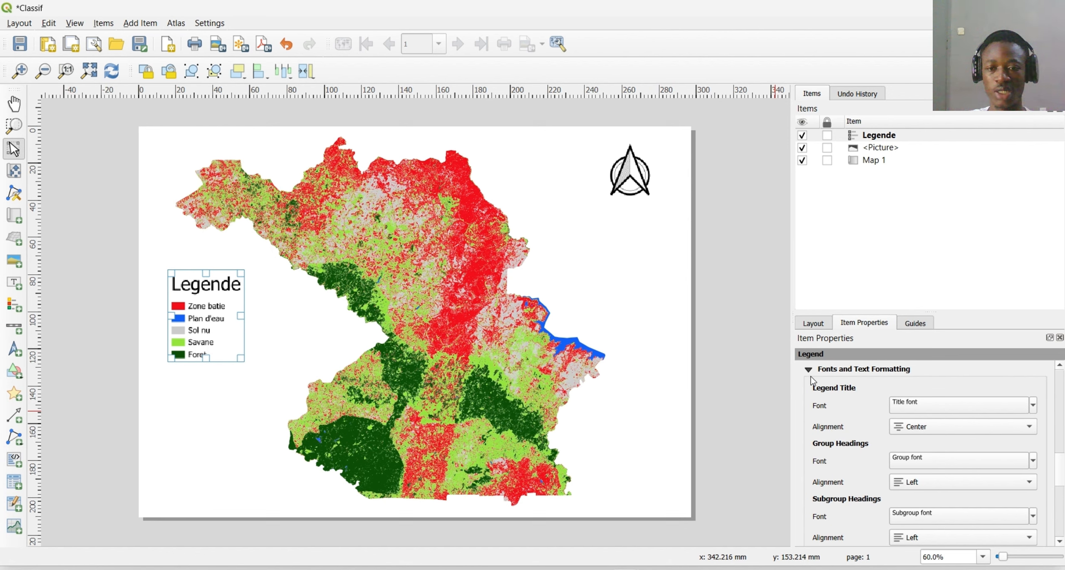
Increase the font size of the legend's item labels to 26 points
{"action": "scroll", "coordinate": [835, 516], "scroll_direction": "down", "scroll_amount": 3}
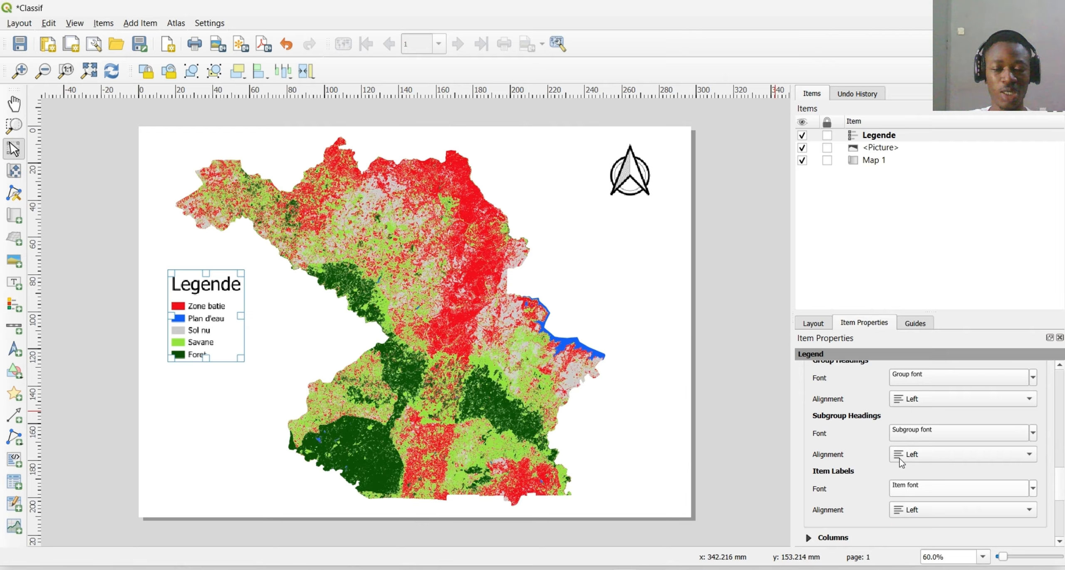
{"action": "left_click", "coordinate": [937, 486]}
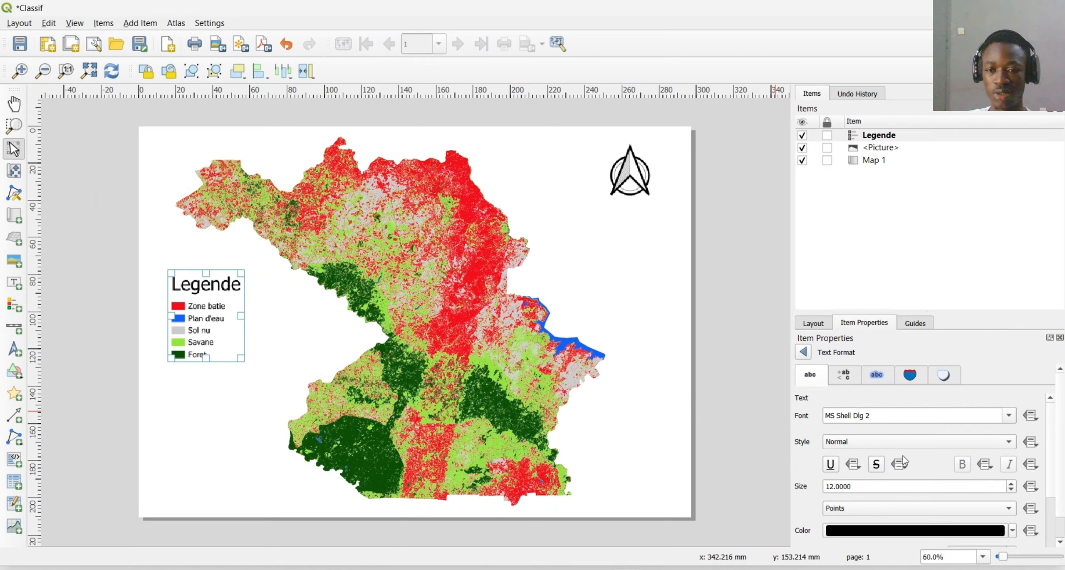
{"action": "left_click", "coordinate": [1011, 484]}
{"action": "left_click", "coordinate": [1011, 484]}
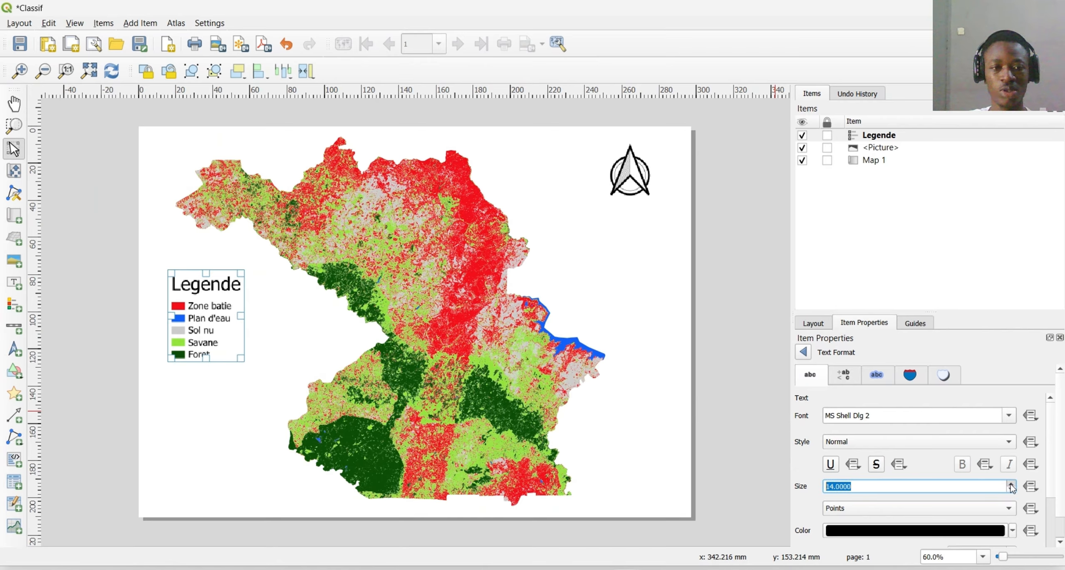
{"action": "left_click", "coordinate": [1011, 484]}
{"action": "left_click", "coordinate": [1011, 484]}
{"action": "left_click", "coordinate": [1011, 484]}
{"action": "left_click", "coordinate": [1011, 484]}
{"action": "left_click", "coordinate": [1011, 484]}
{"action": "left_click", "coordinate": [1010, 484]}
{"action": "left_click", "coordinate": [1011, 484]}
{"action": "left_click", "coordinate": [1011, 484]}
{"action": "left_click", "coordinate": [1011, 484]}
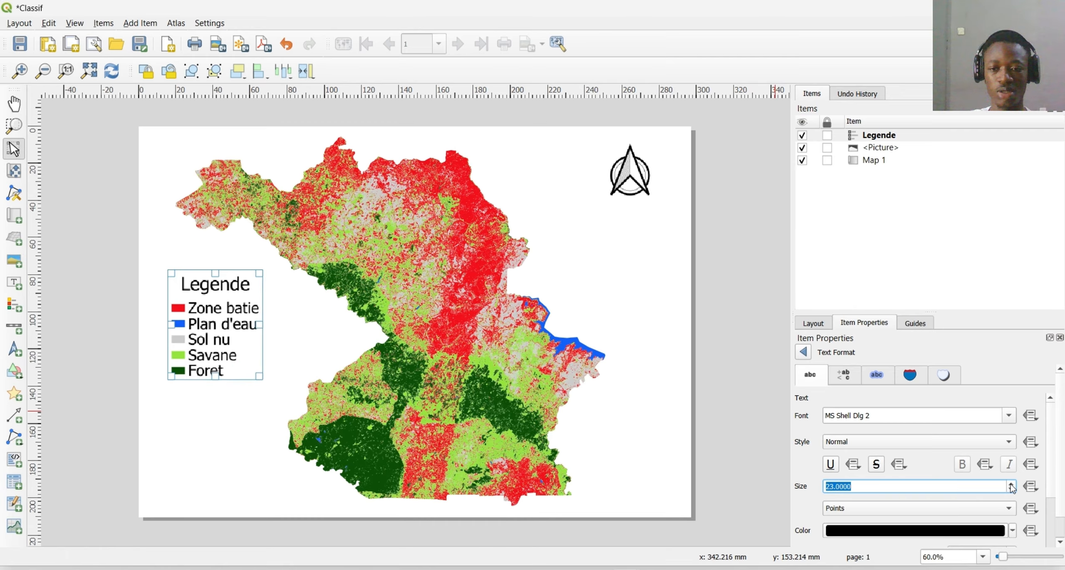
{"action": "left_click", "coordinate": [1012, 484]}
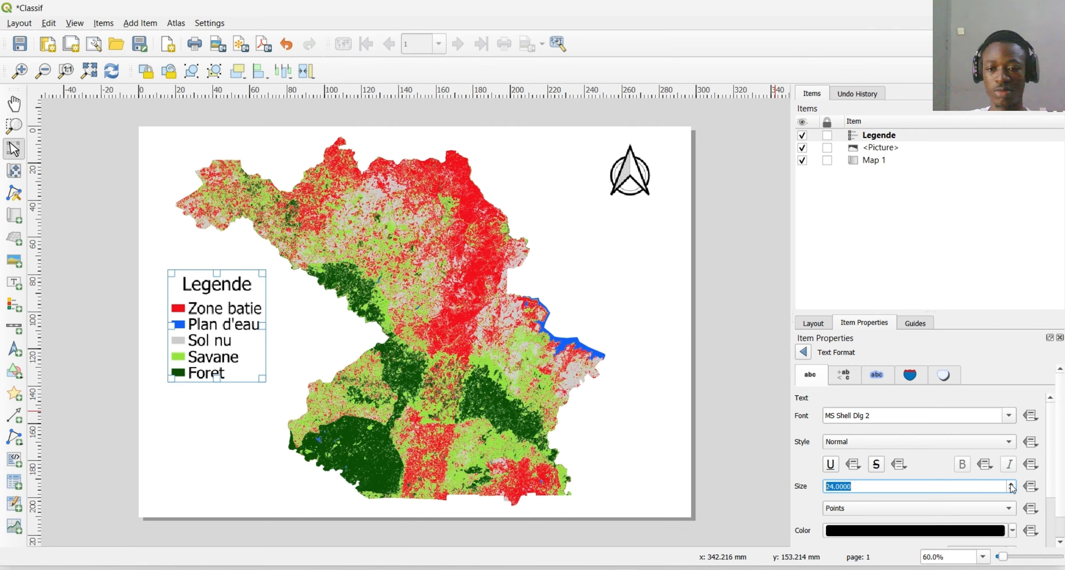
{"action": "left_click", "coordinate": [1011, 484]}
{"action": "left_click", "coordinate": [1010, 484]}
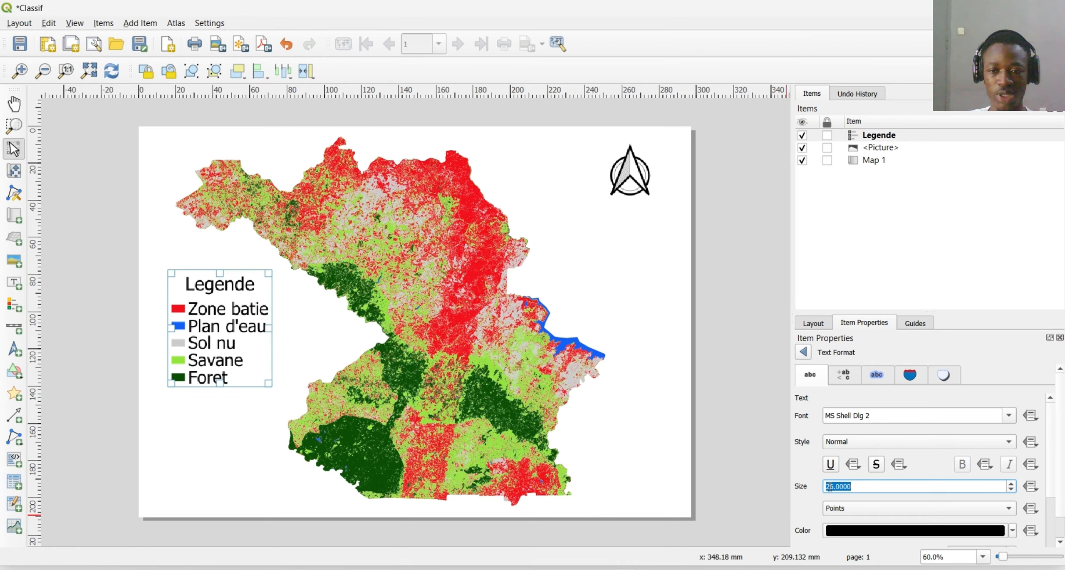
{"action": "left_click", "coordinate": [803, 353]}
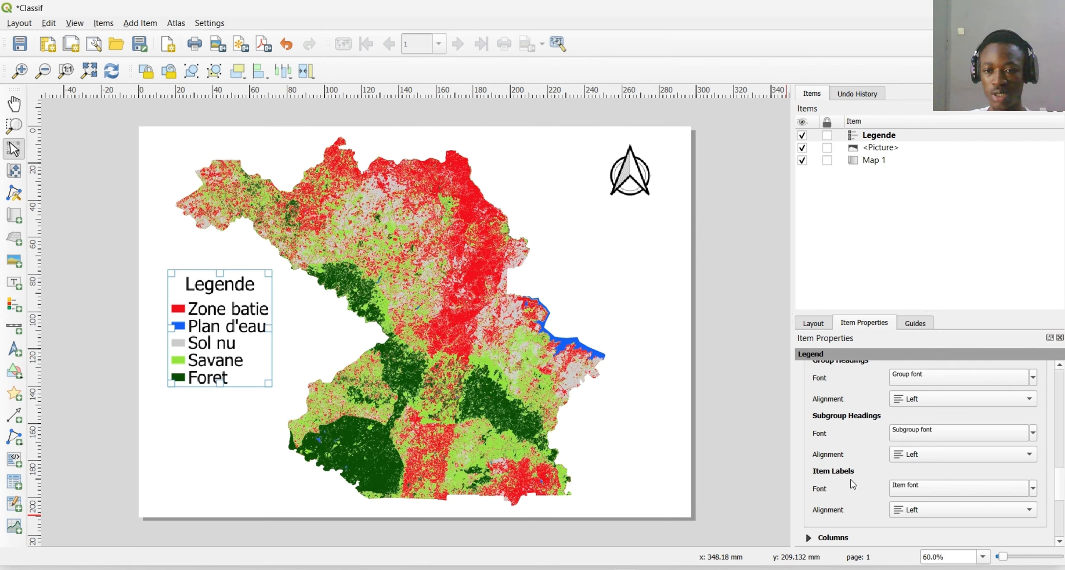
Enable a frame around the legend
{"action": "scroll", "coordinate": [830, 449], "scroll_direction": "down", "scroll_amount": 3}
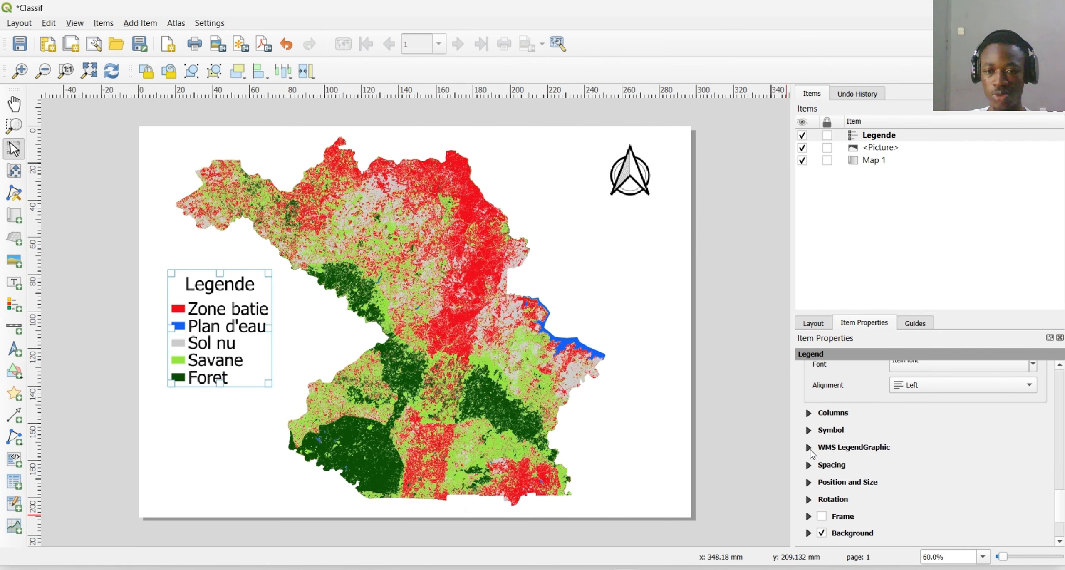
{"action": "left_click", "coordinate": [822, 517]}
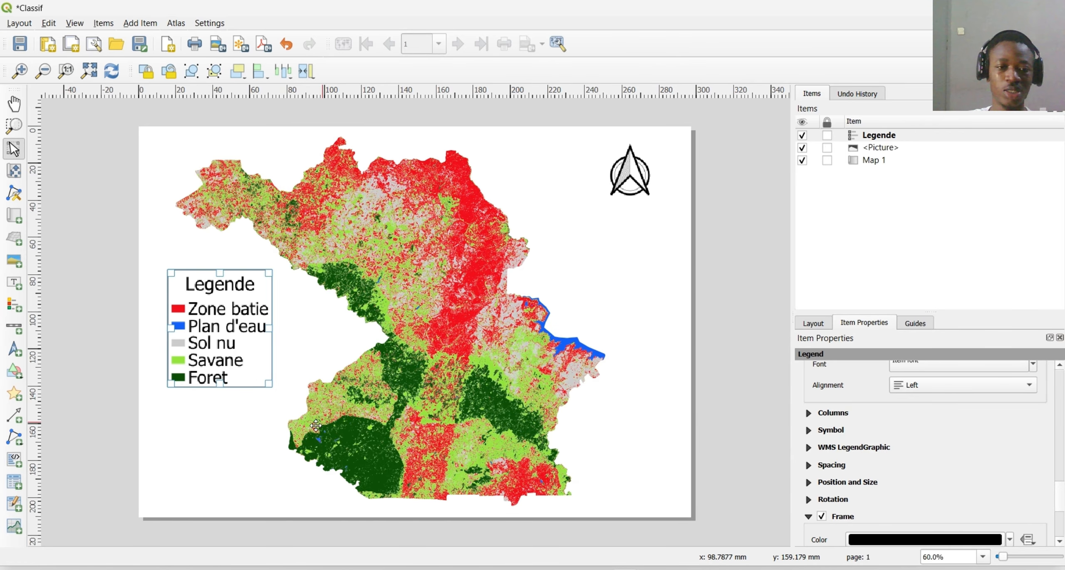
{"action": "left_click", "coordinate": [216, 442]}
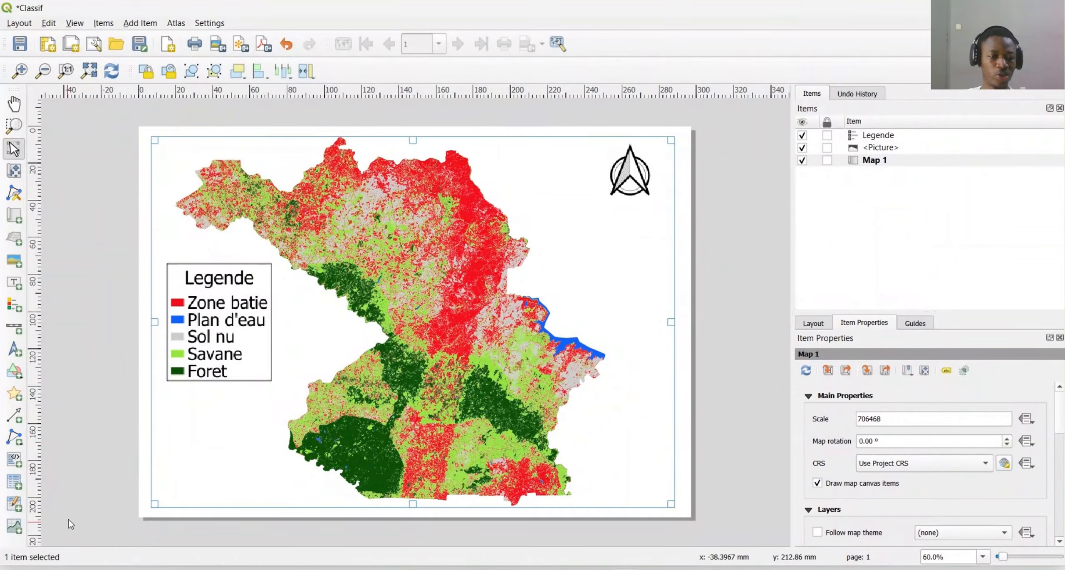
Add a scale bar in the empty area at the page's lower-left corner and set its left segments to 1
{"action": "left_click", "coordinate": [9, 329]}
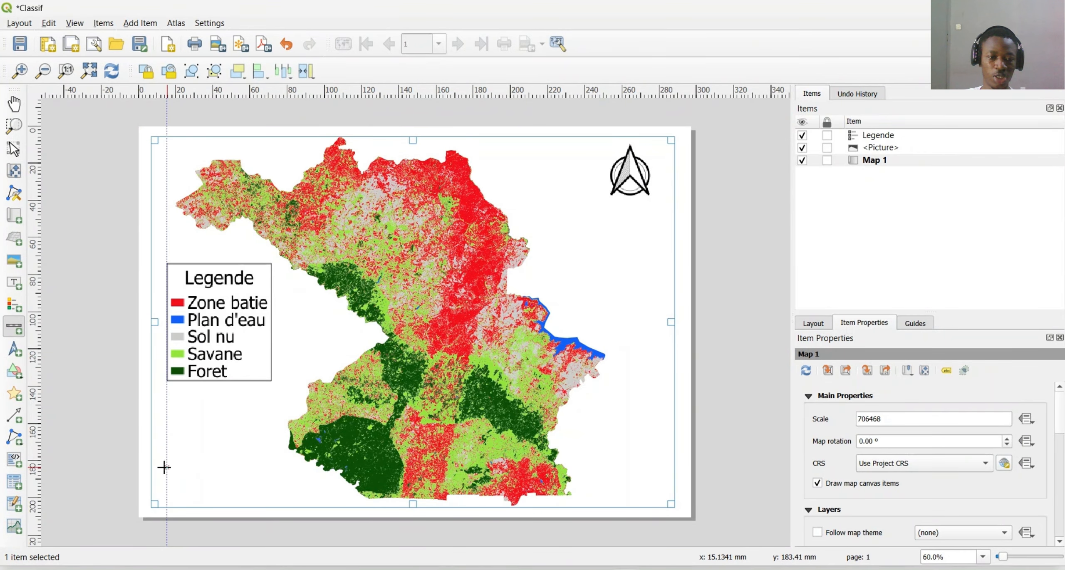
{"action": "left_click_drag", "start_coordinate": [166, 468], "coordinate": [290, 495]}
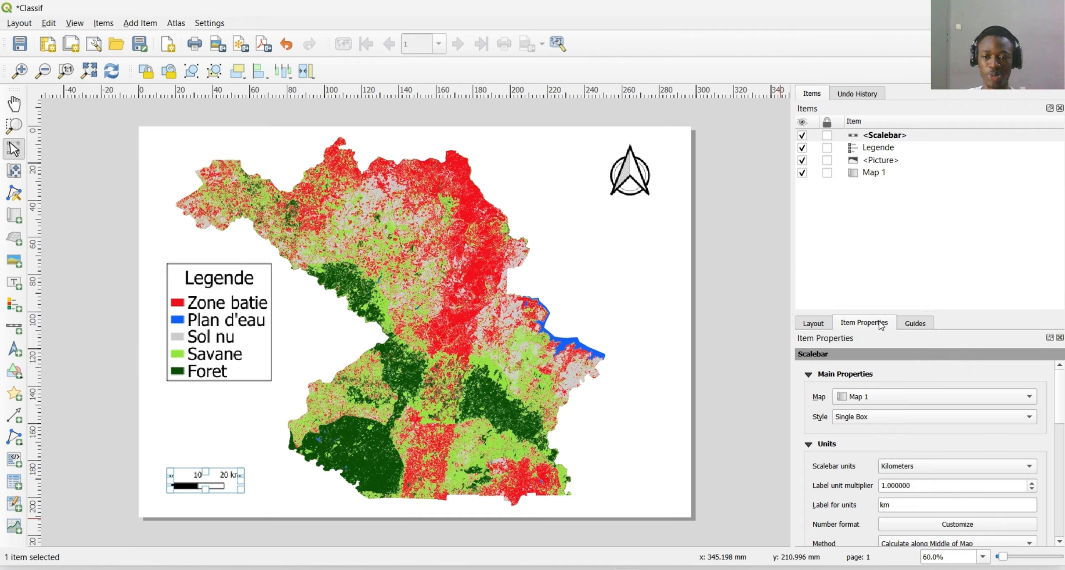
{"action": "scroll", "coordinate": [830, 470], "scroll_direction": "down", "scroll_amount": 1}
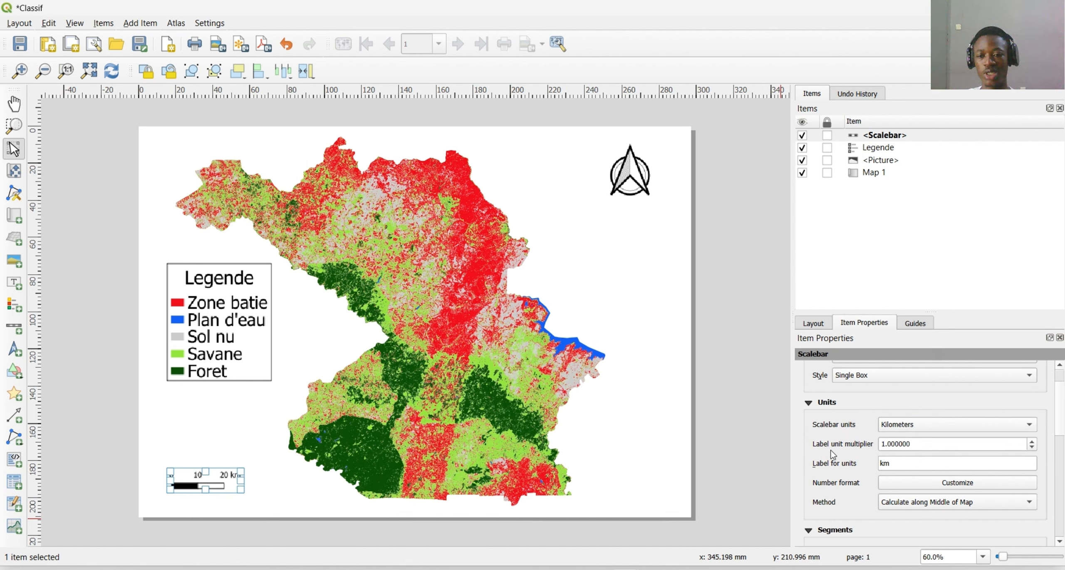
{"action": "mouse_move", "coordinate": [898, 453]}
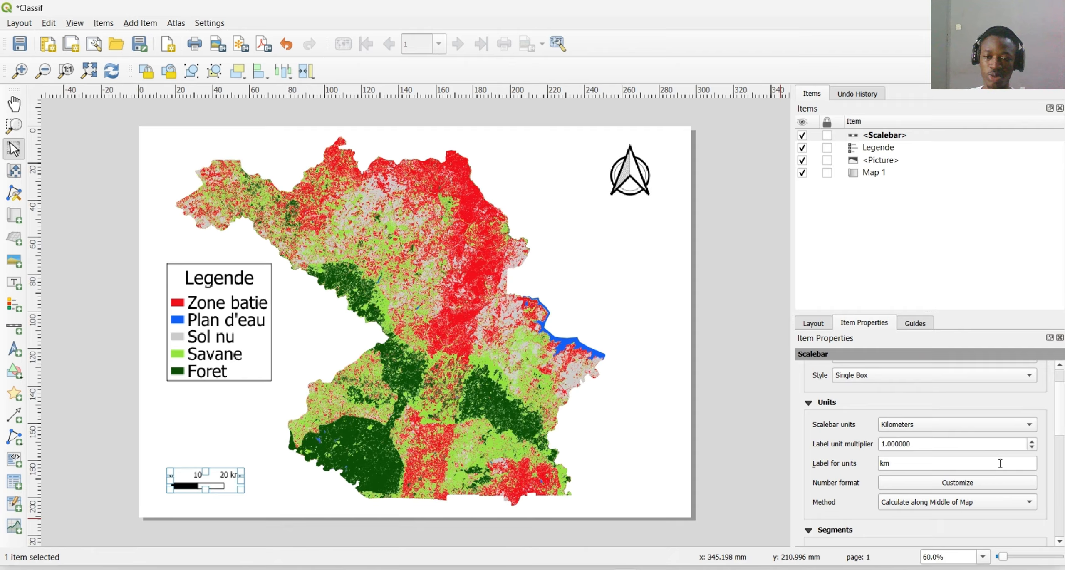
{"action": "scroll", "coordinate": [849, 466], "scroll_direction": "down", "scroll_amount": 2}
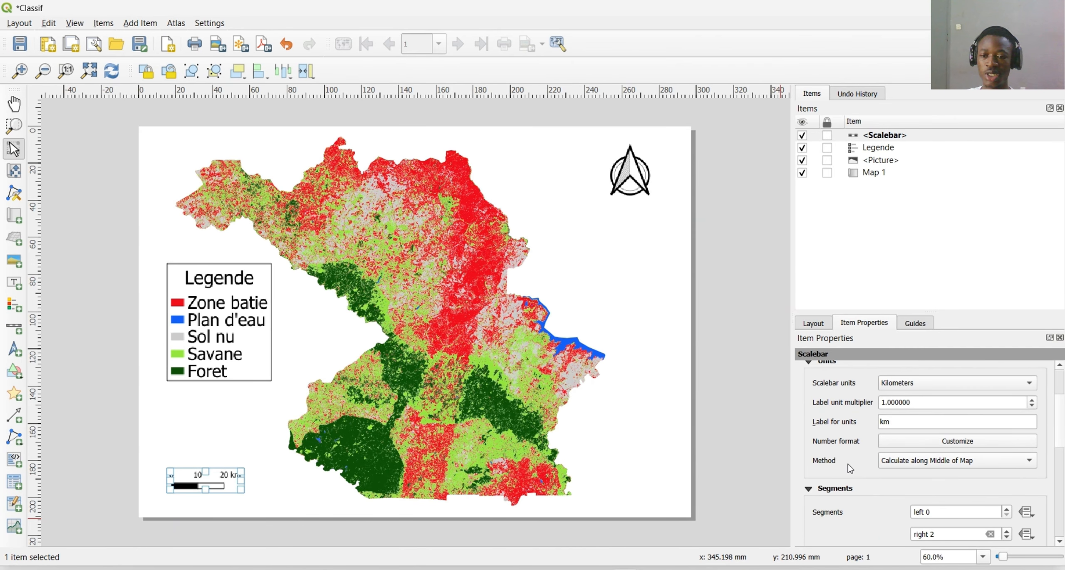
{"action": "scroll", "coordinate": [848, 464], "scroll_direction": "down", "scroll_amount": 4}
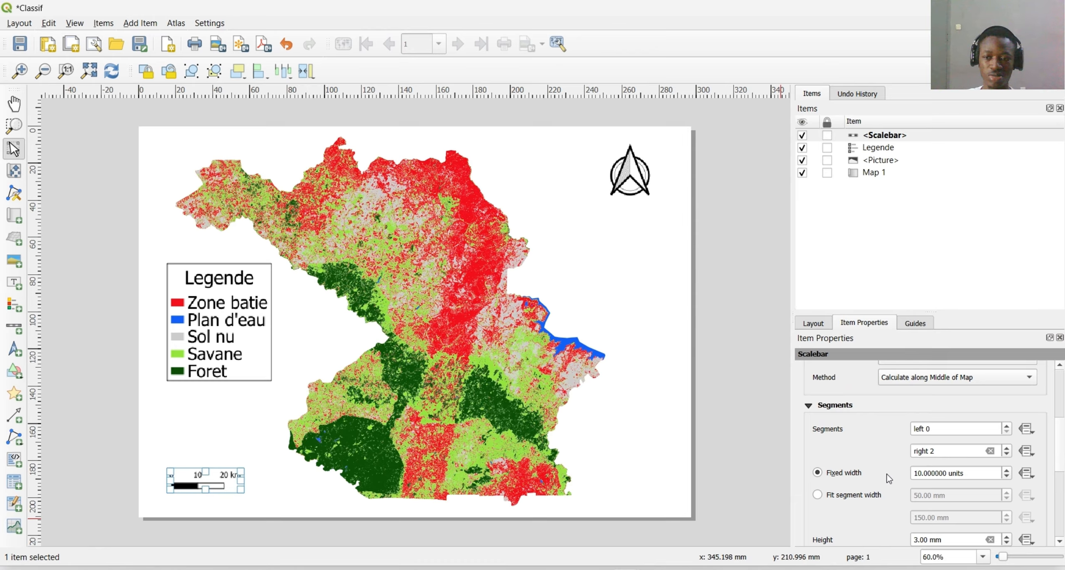
{"action": "left_click", "coordinate": [1007, 425]}
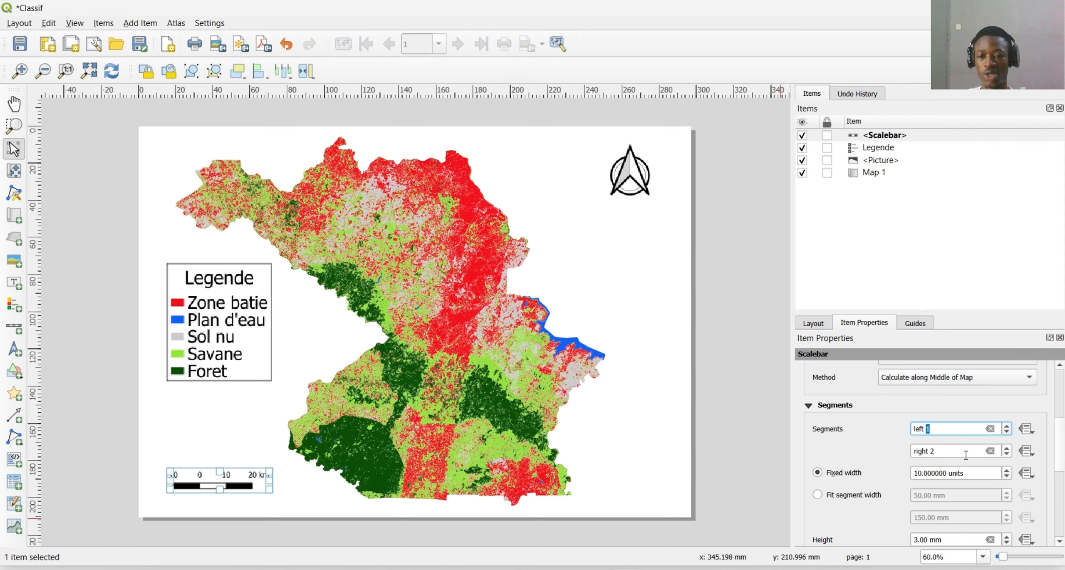
{"action": "left_click", "coordinate": [1008, 449]}
{"action": "left_click", "coordinate": [1007, 456]}
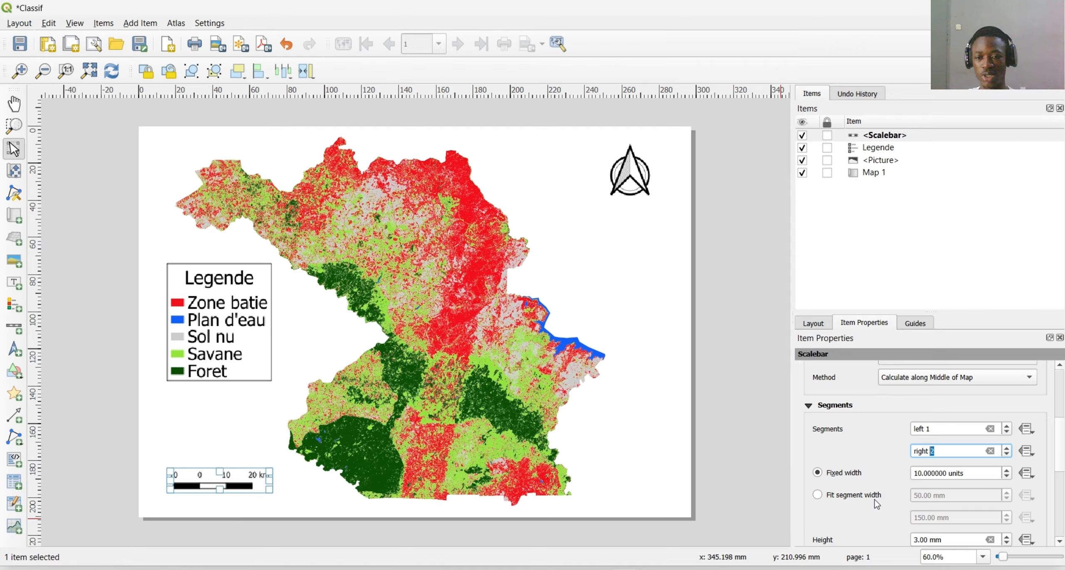
{"action": "scroll", "coordinate": [880, 485], "scroll_direction": "down", "scroll_amount": 3}
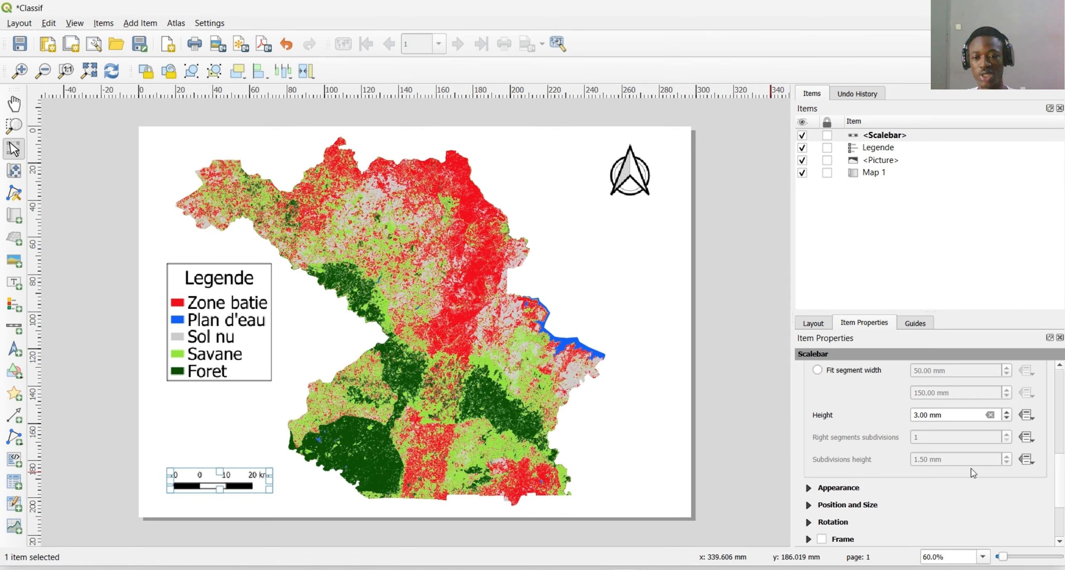
{"action": "left_click", "coordinate": [811, 489]}
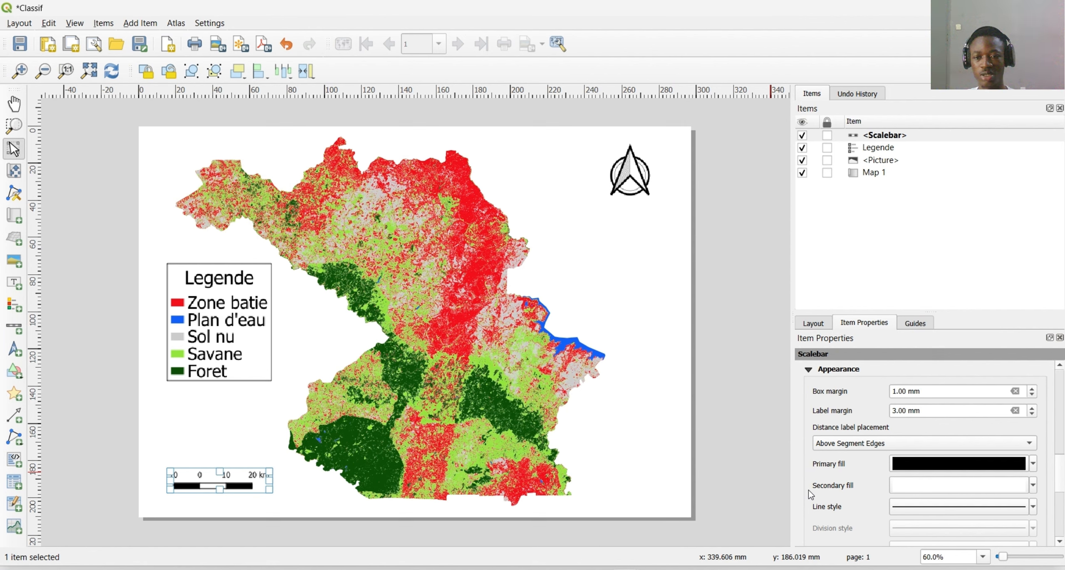
{"action": "left_click", "coordinate": [807, 371]}
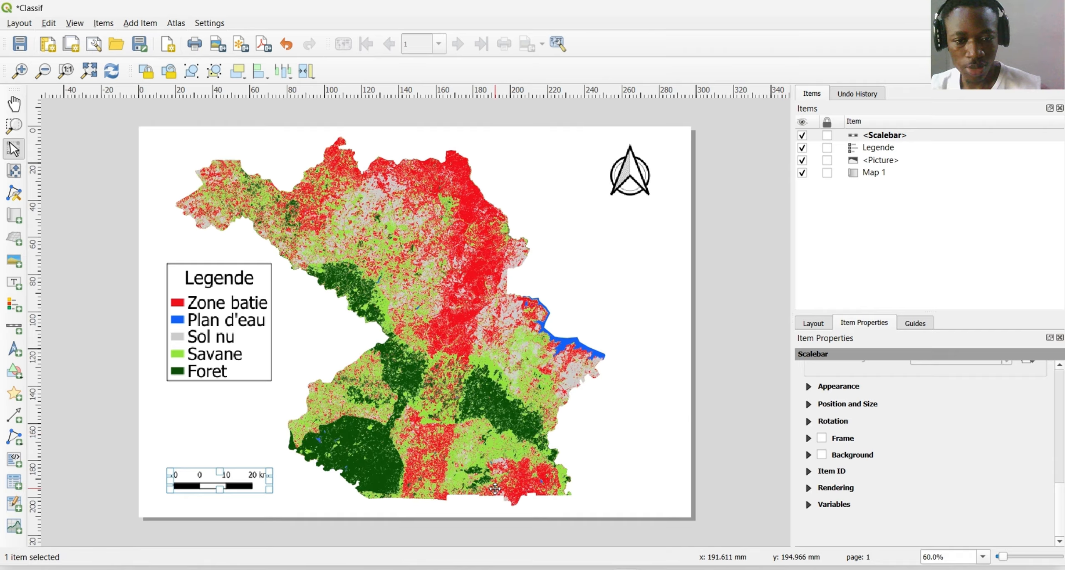
{"action": "left_click", "coordinate": [493, 463]}
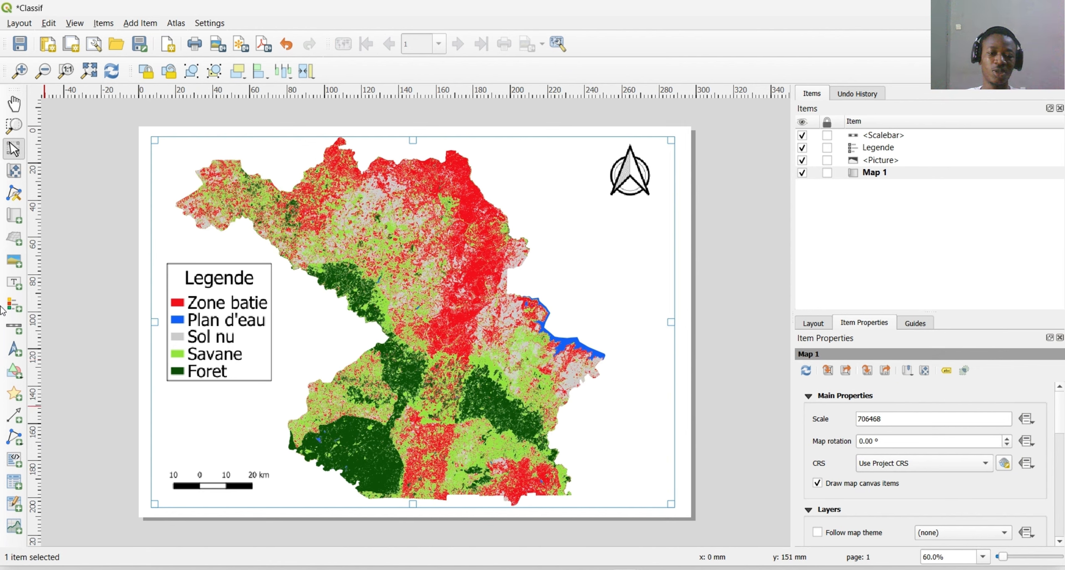
Add a label about 82 by 12 mm in the page's upper-left corner with the text "Occupation du sol du Nazinon"
{"action": "left_click", "coordinate": [15, 285]}
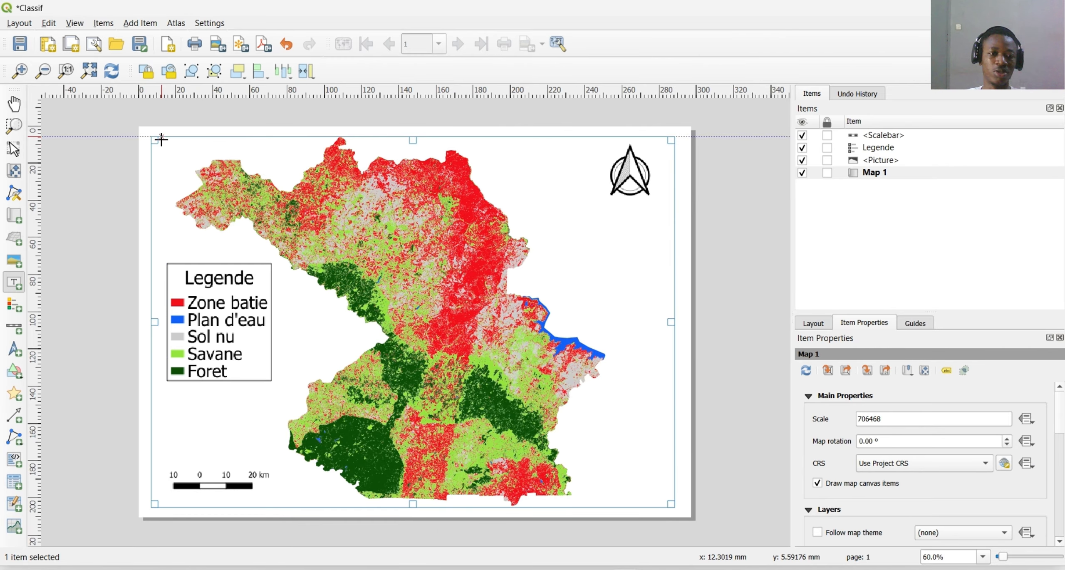
{"action": "left_click_drag", "start_coordinate": [163, 147], "coordinate": [314, 158]}
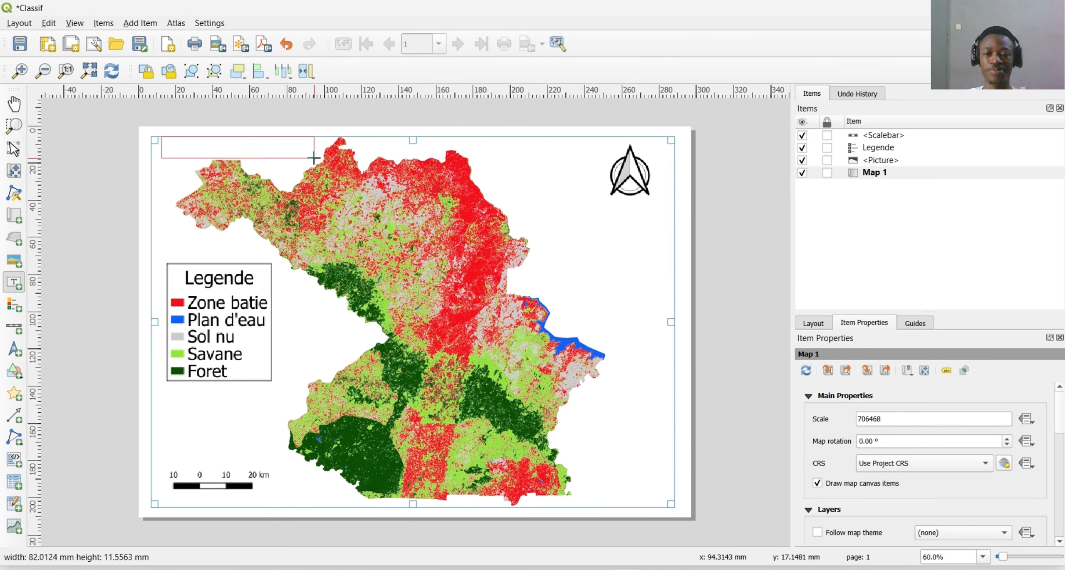
{"action": "left_click_drag", "start_coordinate": [870, 398], "coordinate": [808, 387]}
{"action": "type", "text": "Oc"}
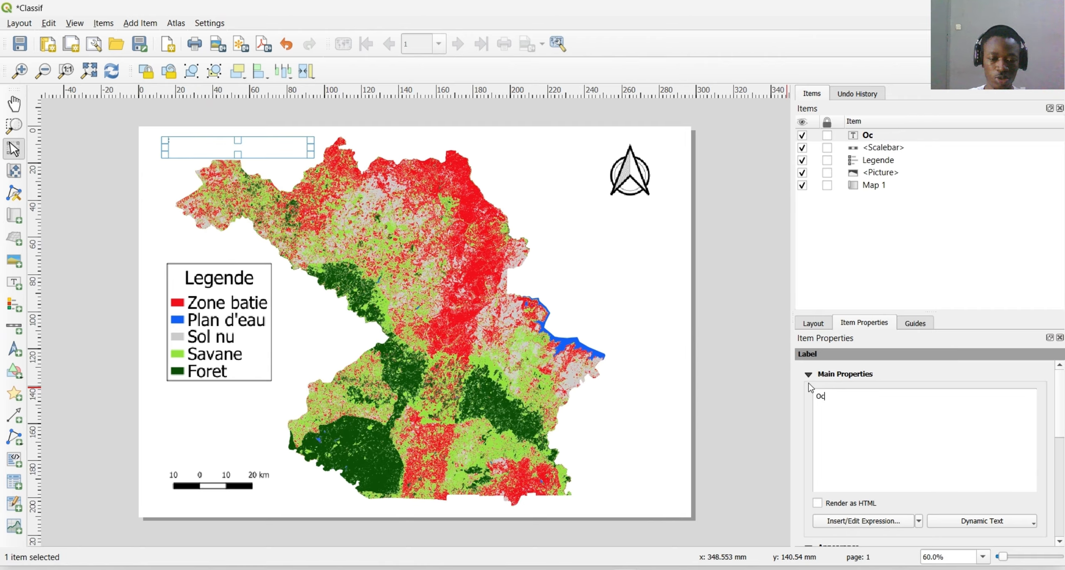
{"action": "type", "text": "cupatio"}
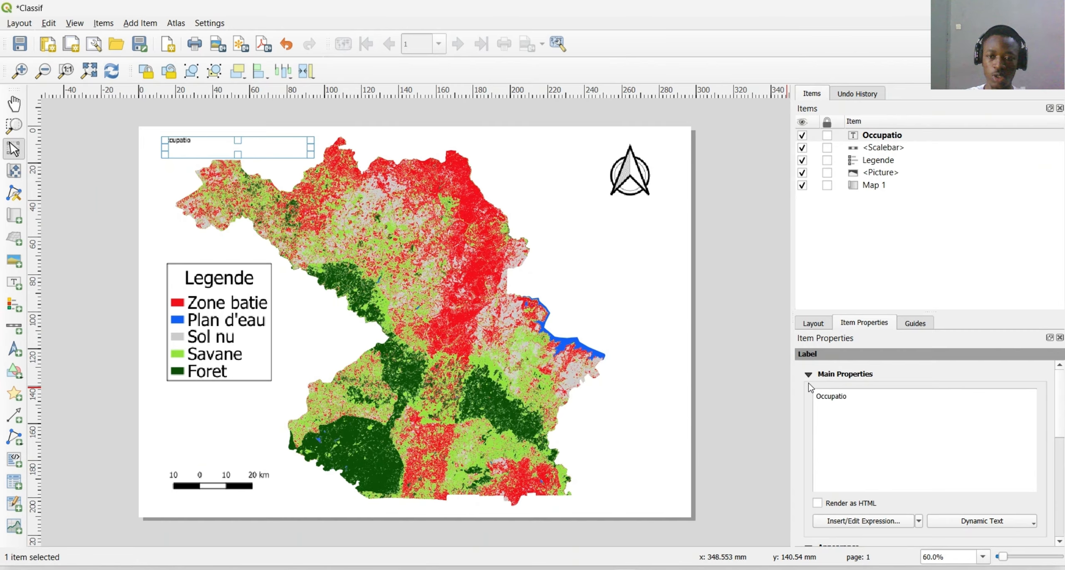
{"action": "type", "text": "n du sol "}
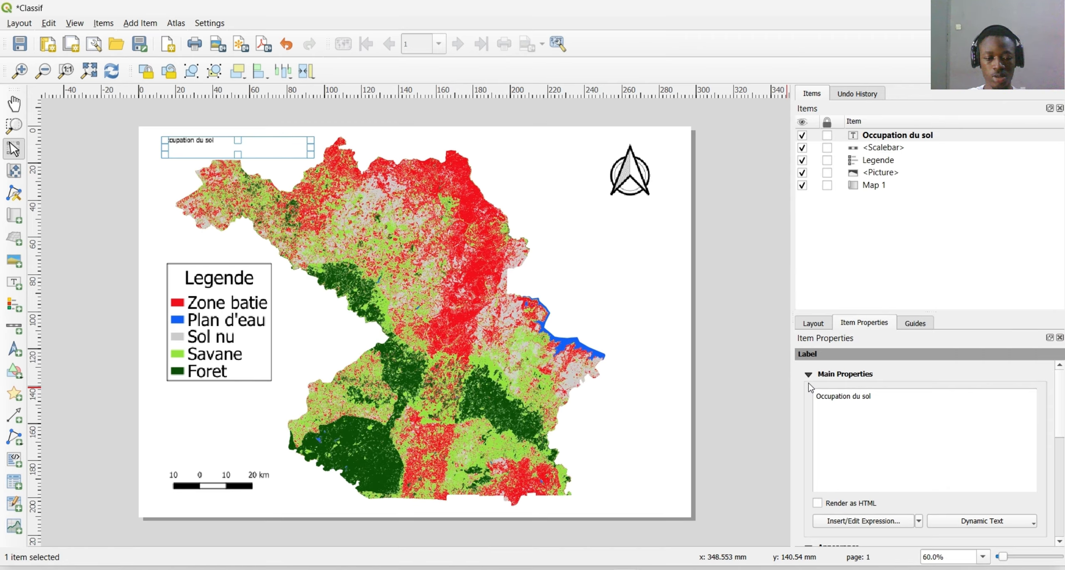
{"action": "type", "text": "du"}
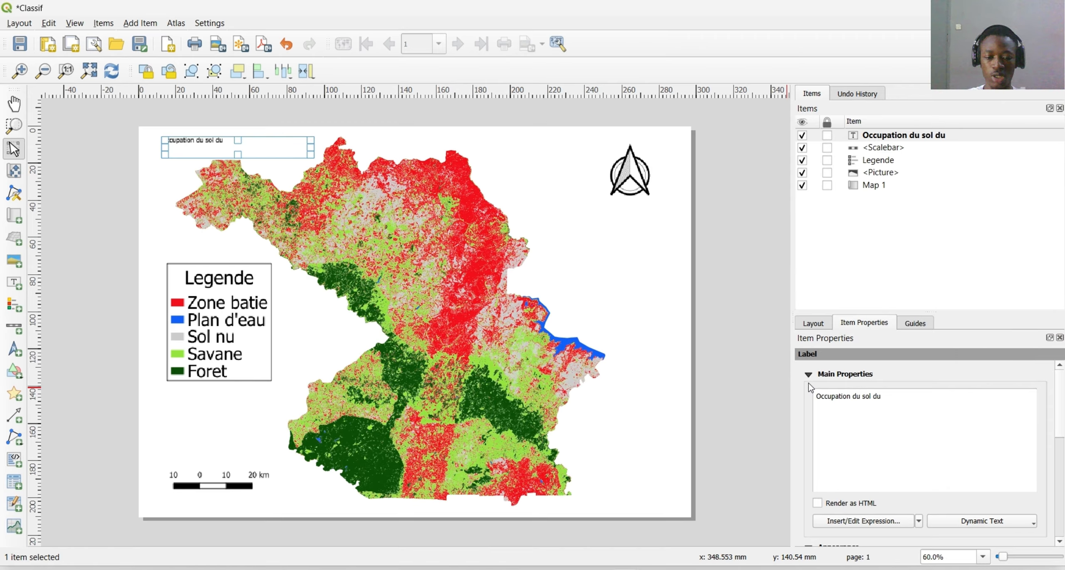
{"action": "type", "text": " N"}
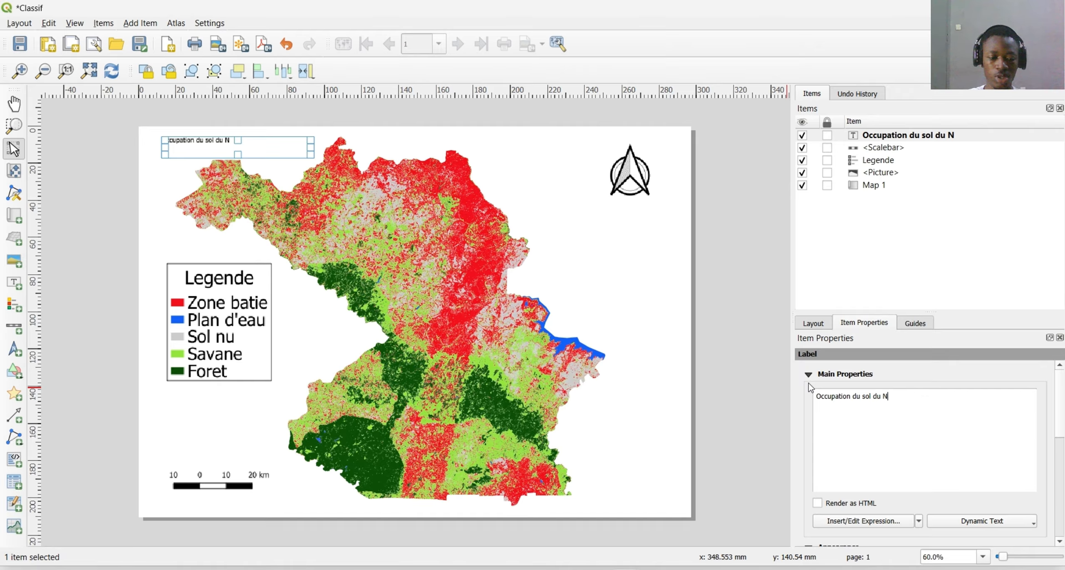
{"action": "type", "text": "azi"}
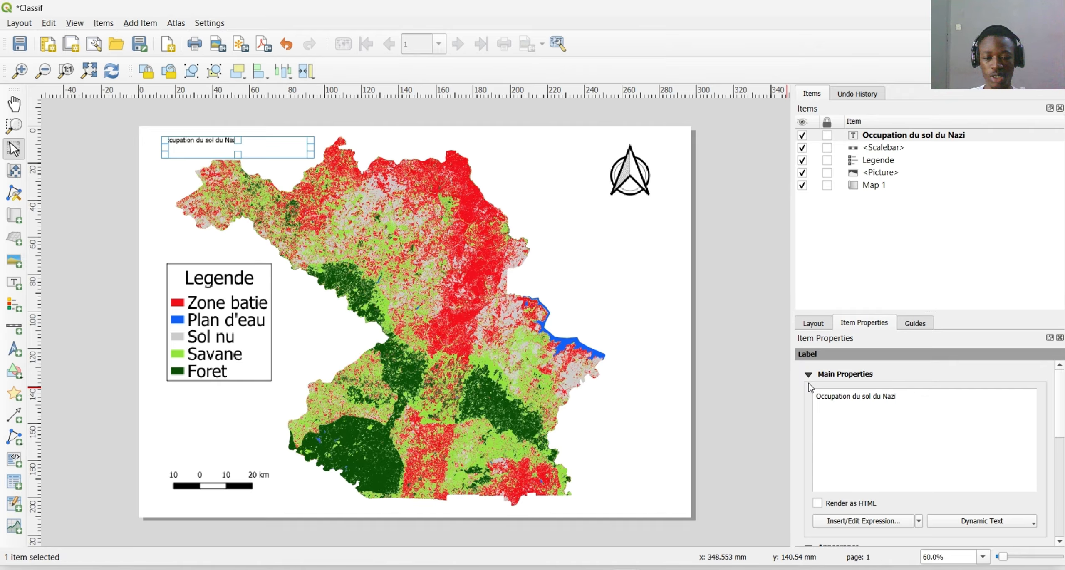
{"action": "type", "text": "nom"}
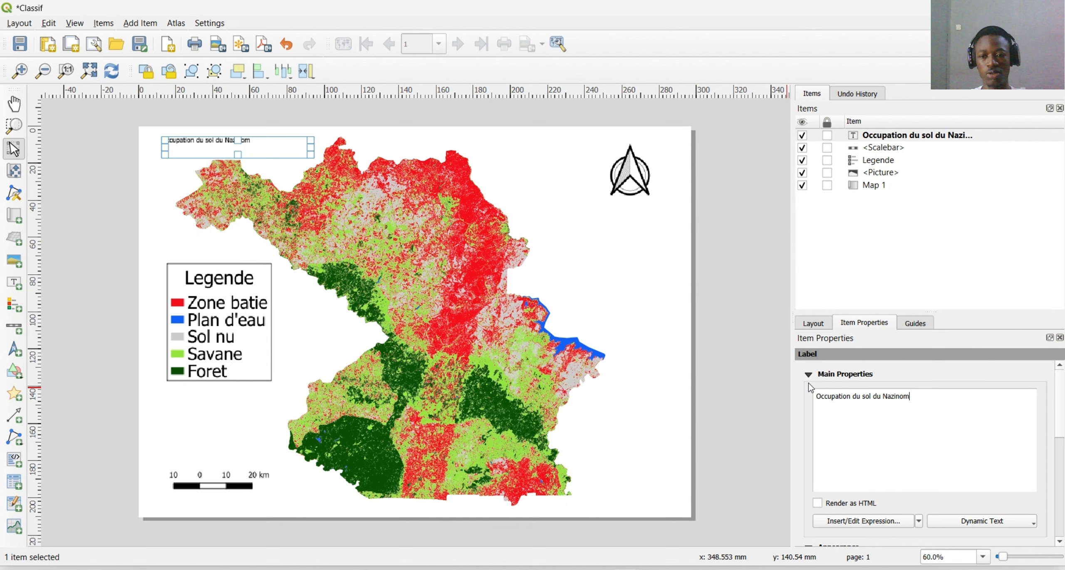
{"action": "key", "text": "BackSpace"}
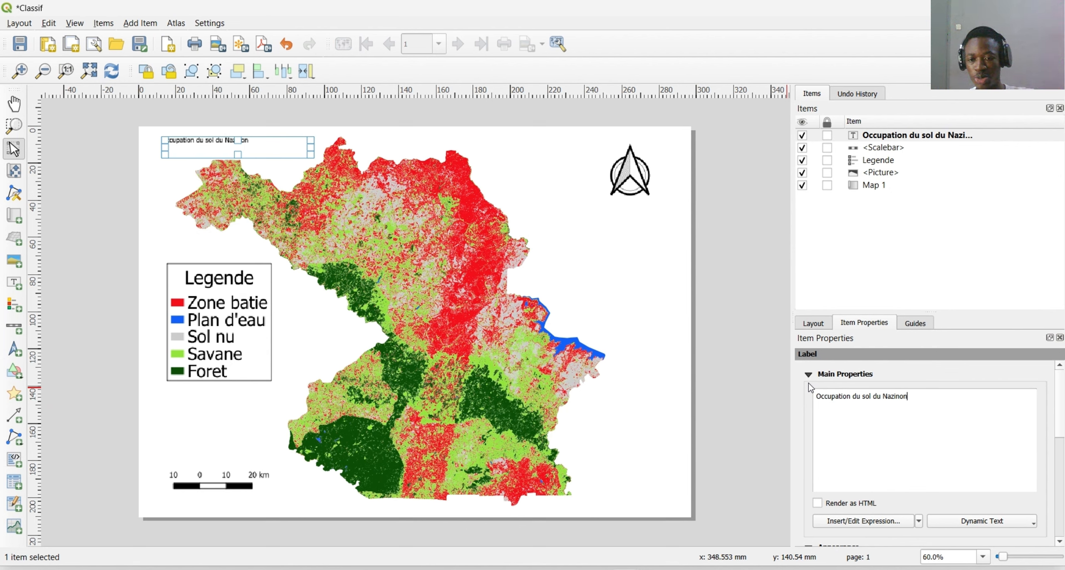
Increase the title label's font size to 25 points
{"action": "scroll", "coordinate": [976, 432], "scroll_direction": "down", "scroll_amount": 5}
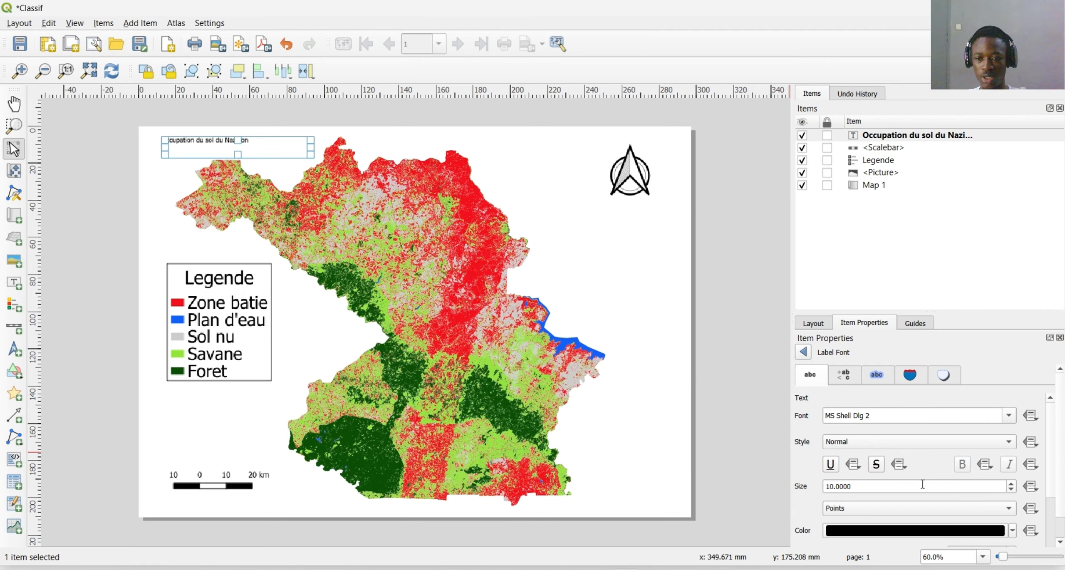
{"action": "scroll", "coordinate": [1014, 487], "scroll_direction": "up", "scroll_amount": 8}
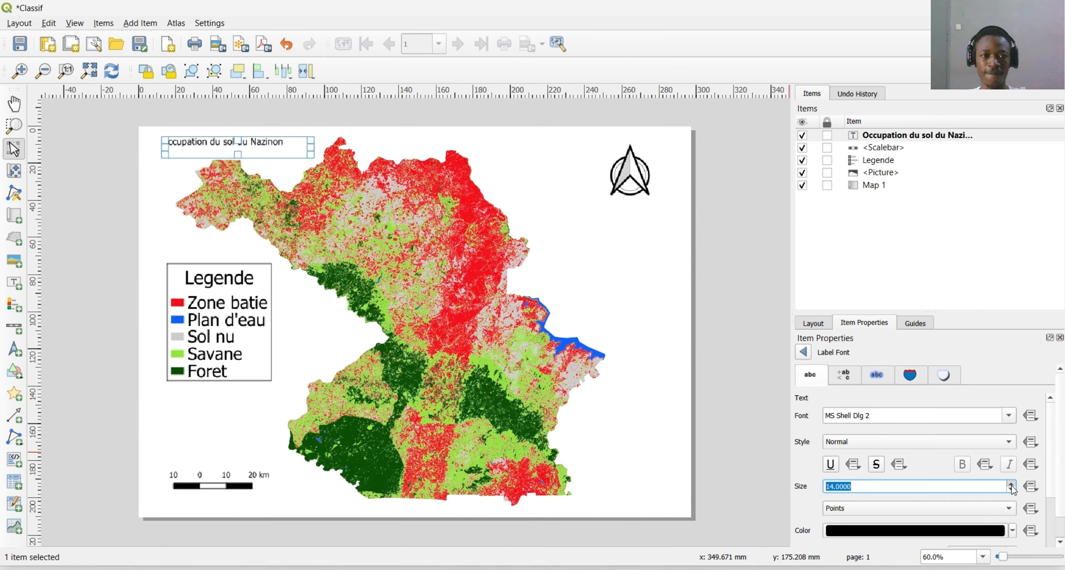
{"action": "scroll", "coordinate": [1011, 486], "scroll_direction": "up", "scroll_amount": 3}
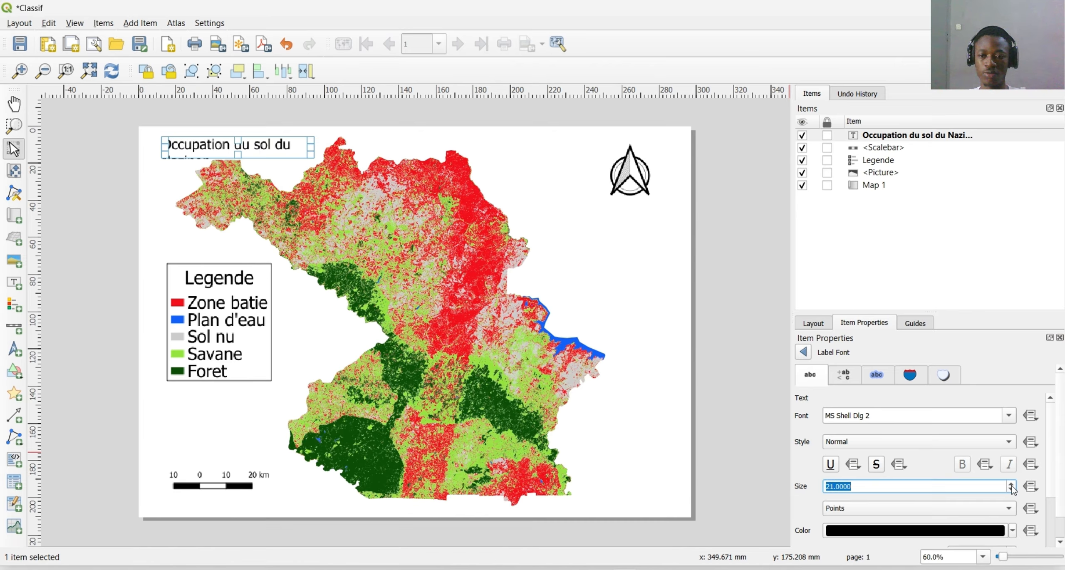
{"action": "scroll", "coordinate": [1011, 486], "scroll_direction": "up", "scroll_amount": 3}
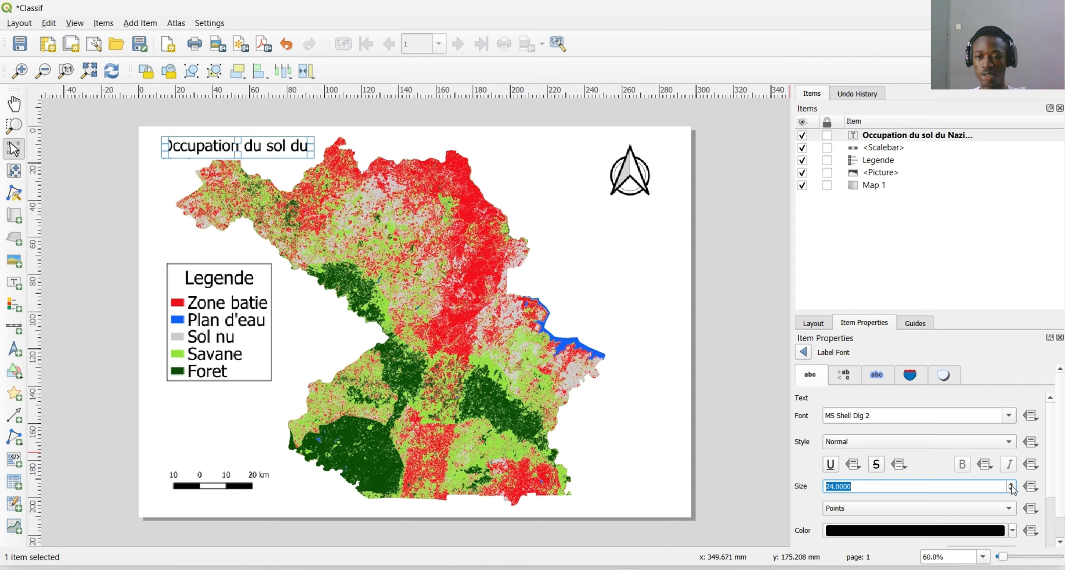
{"action": "scroll", "coordinate": [1012, 486], "scroll_direction": "up", "scroll_amount": 1}
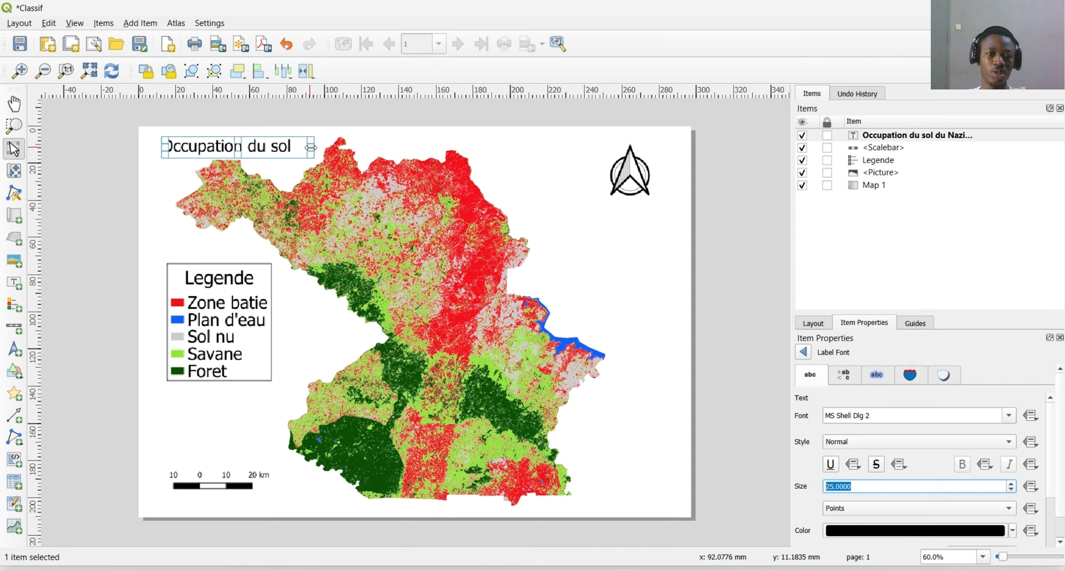
Enlarge the title label's box in width and height so the whole title fits on one line
{"action": "left_click_drag", "start_coordinate": [315, 147], "coordinate": [366, 146]}
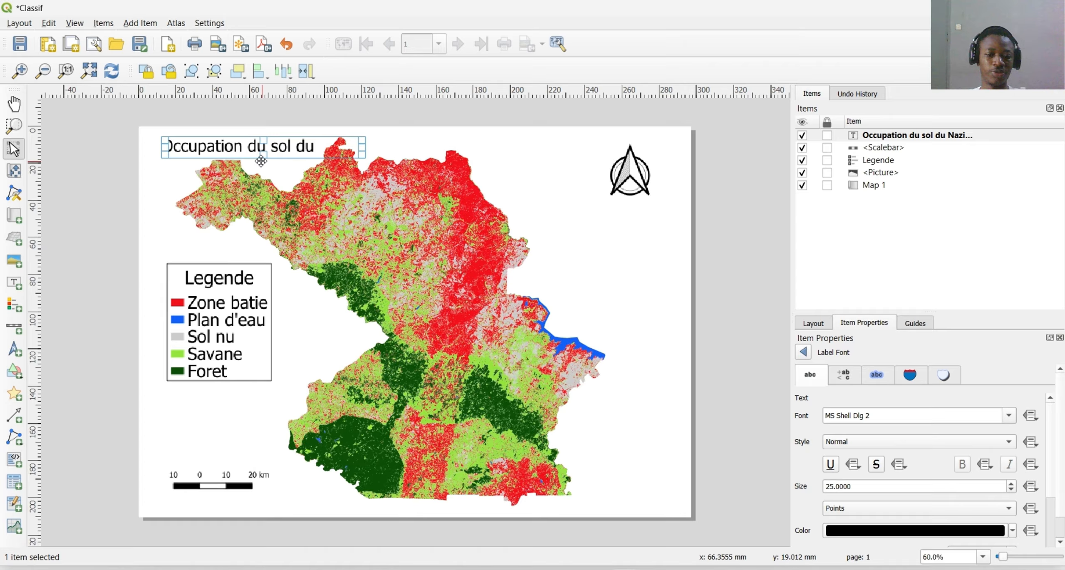
{"action": "left_click_drag", "start_coordinate": [270, 154], "coordinate": [270, 178]}
{"action": "left_click_drag", "start_coordinate": [362, 159], "coordinate": [387, 157]}
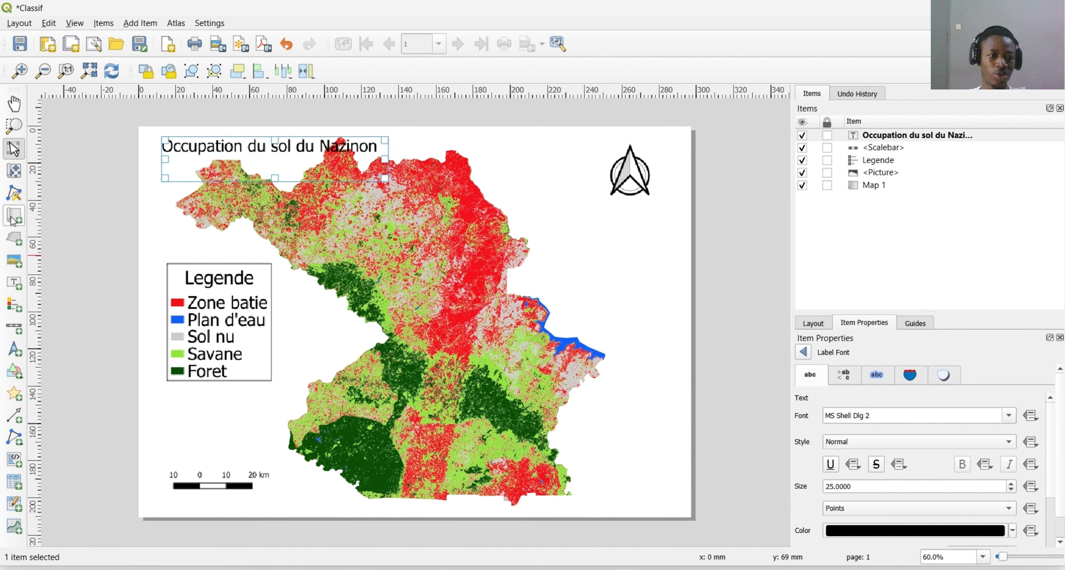
Shift the map content right and slightly down within its frame, and move the title label slightly left and down
{"action": "left_click", "coordinate": [15, 178]}
{"action": "left_click_drag", "start_coordinate": [432, 302], "coordinate": [464, 307]}
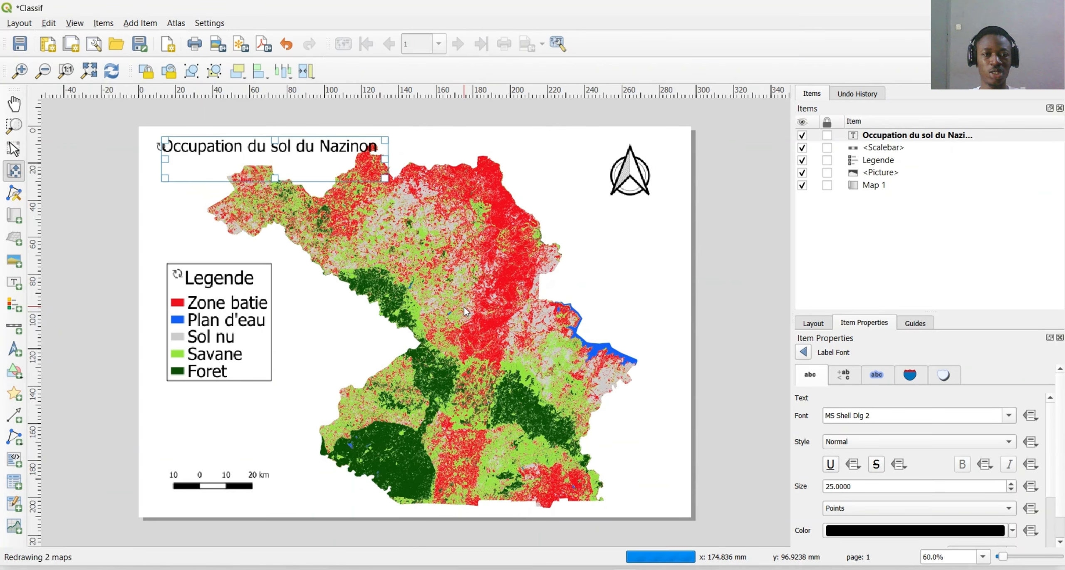
{"action": "left_click", "coordinate": [12, 148]}
{"action": "left_click_drag", "start_coordinate": [243, 153], "coordinate": [246, 164]}
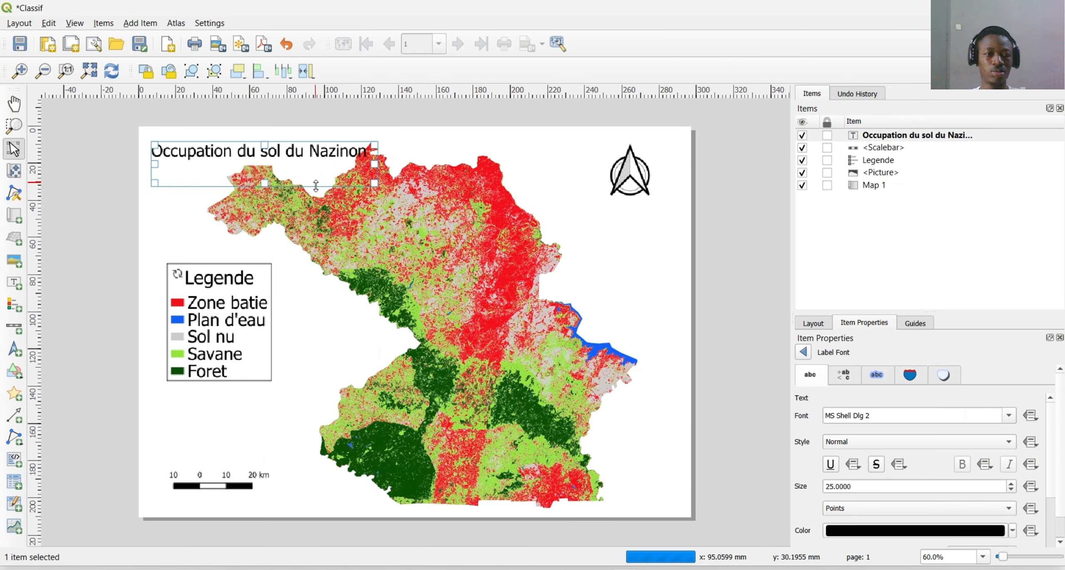
{"action": "left_click", "coordinate": [230, 227]}
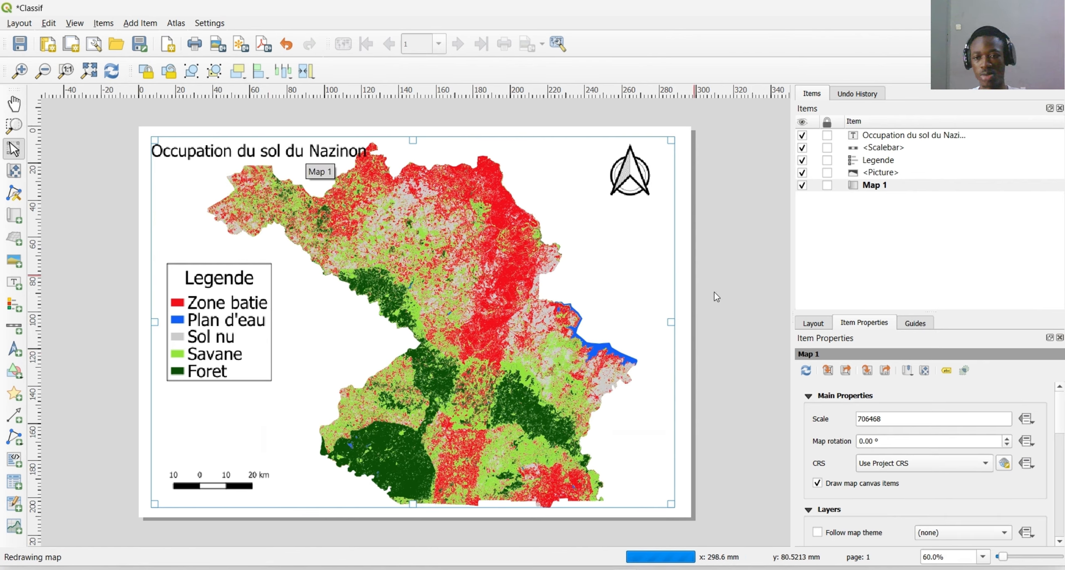
Reduce the title label's font size to 23 points
{"action": "left_click", "coordinate": [307, 159]}
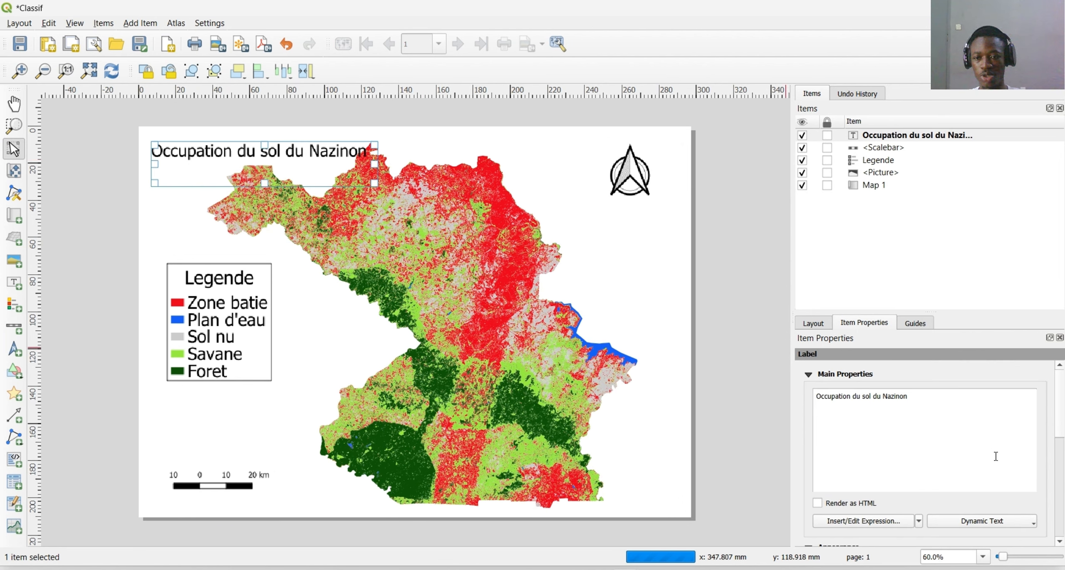
{"action": "scroll", "coordinate": [1009, 462], "scroll_direction": "down", "scroll_amount": 3}
{"action": "scroll", "coordinate": [887, 410], "scroll_direction": "down", "scroll_amount": 2}
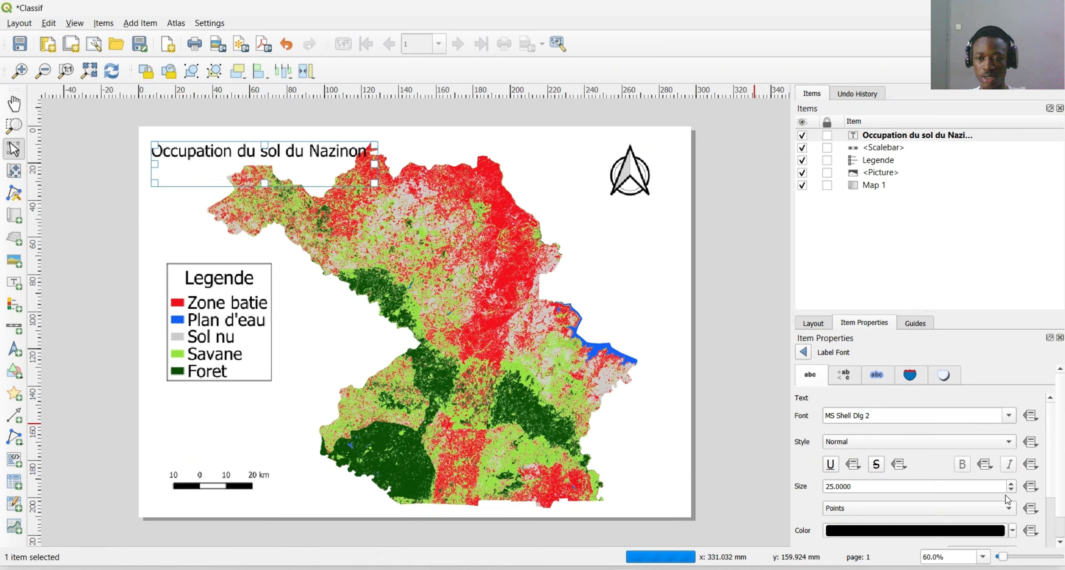
{"action": "left_click", "coordinate": [1012, 491]}
{"action": "left_click", "coordinate": [1012, 490]}
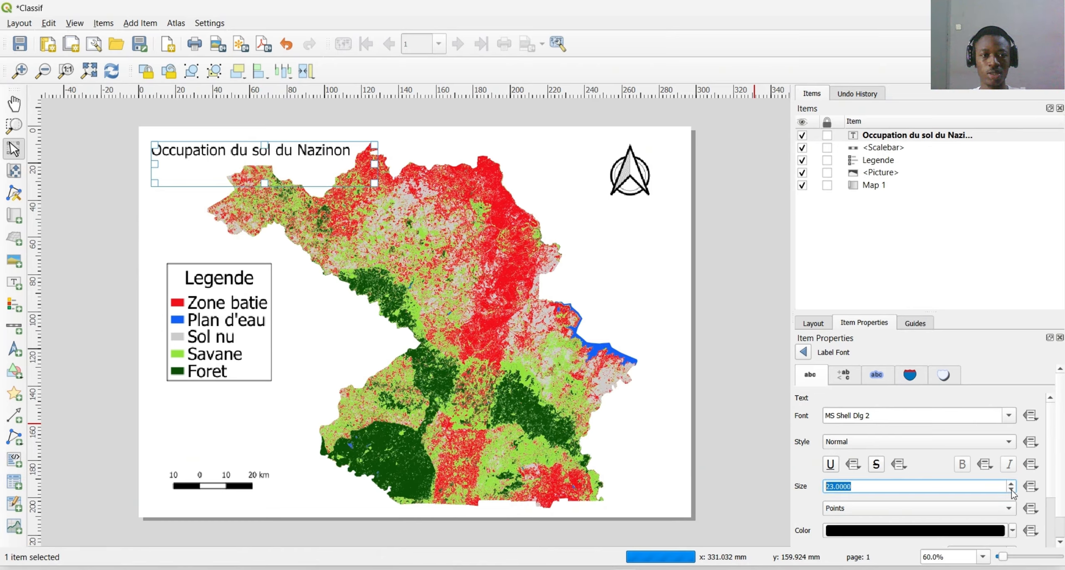
{"action": "left_click", "coordinate": [298, 357]}
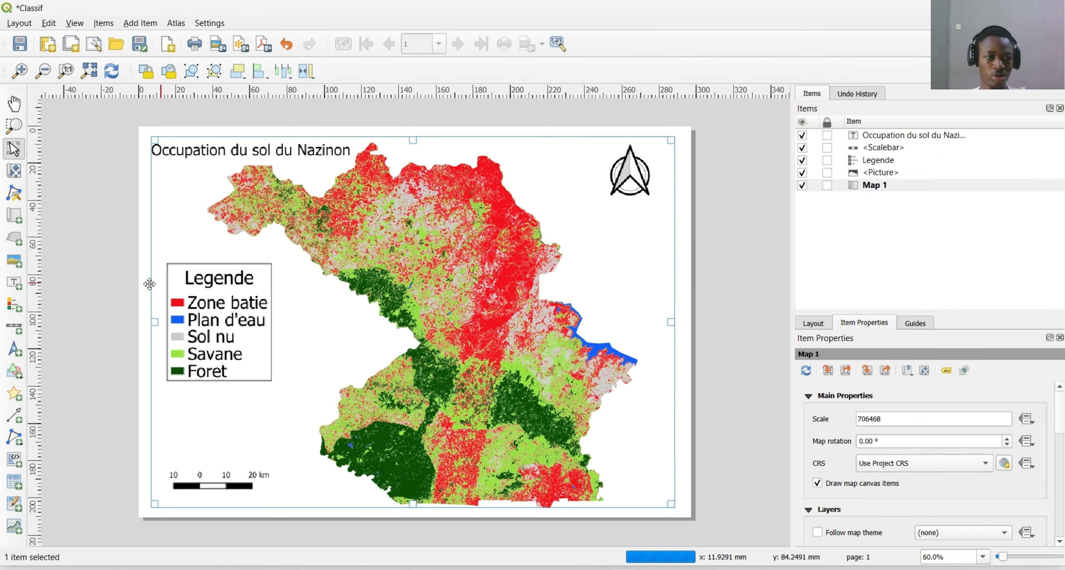
Add a wide, single-line text label along the page's lower edge, starting just below the map frame's lower-left corner
{"action": "left_click", "coordinate": [15, 286]}
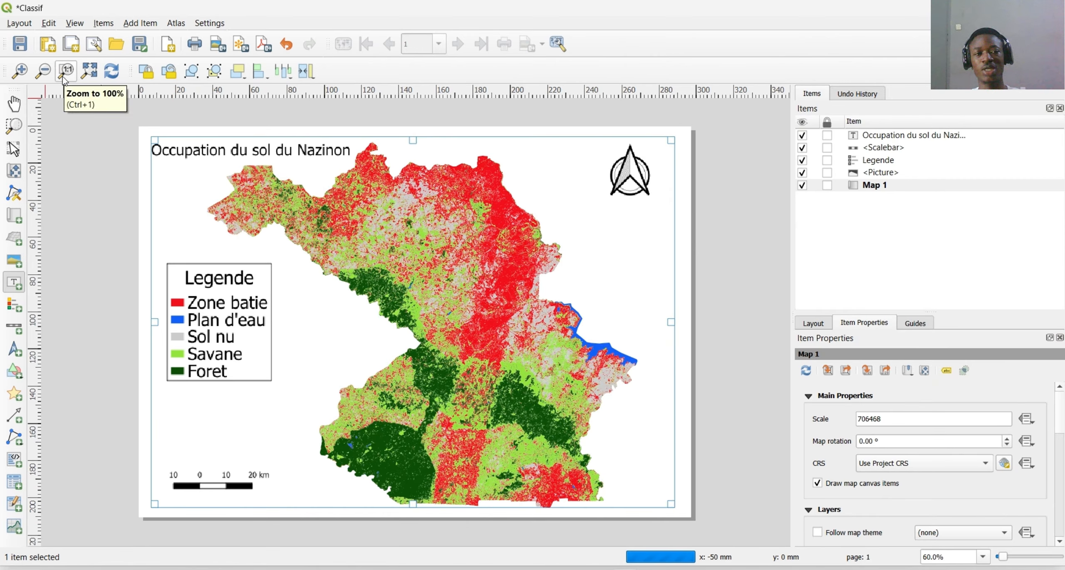
{"action": "left_click", "coordinate": [88, 75]}
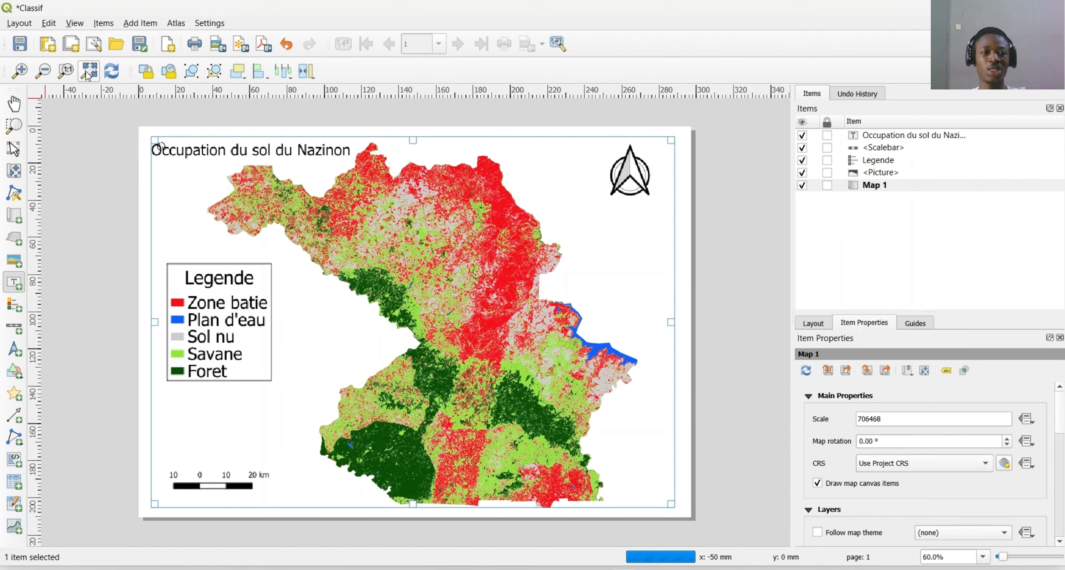
{"action": "left_click", "coordinate": [71, 72]}
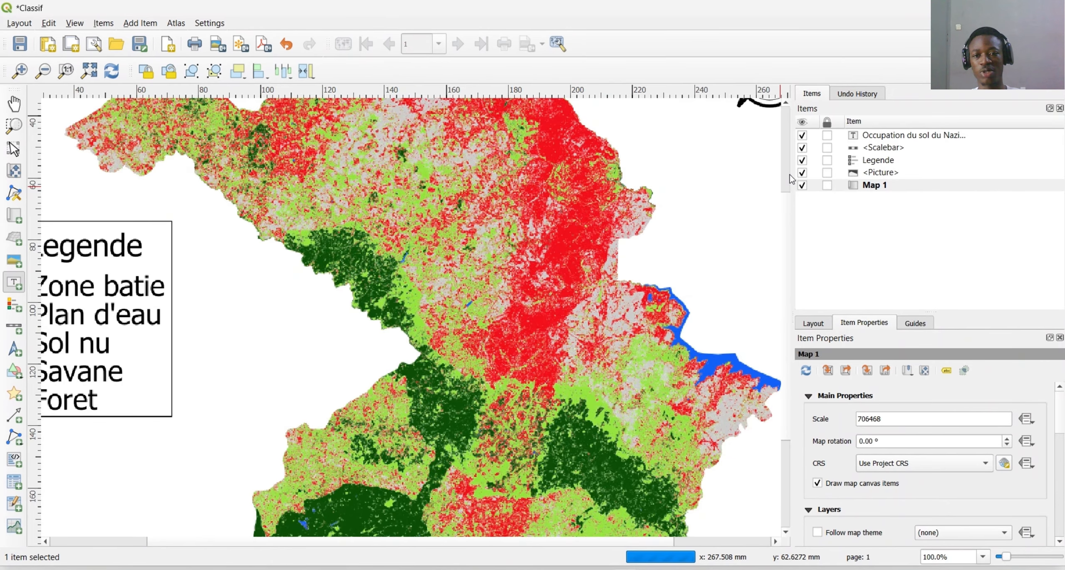
{"action": "scroll", "coordinate": [787, 285], "scroll_direction": "up", "scroll_amount": 3}
{"action": "scroll", "coordinate": [784, 366], "scroll_direction": "down", "scroll_amount": 6}
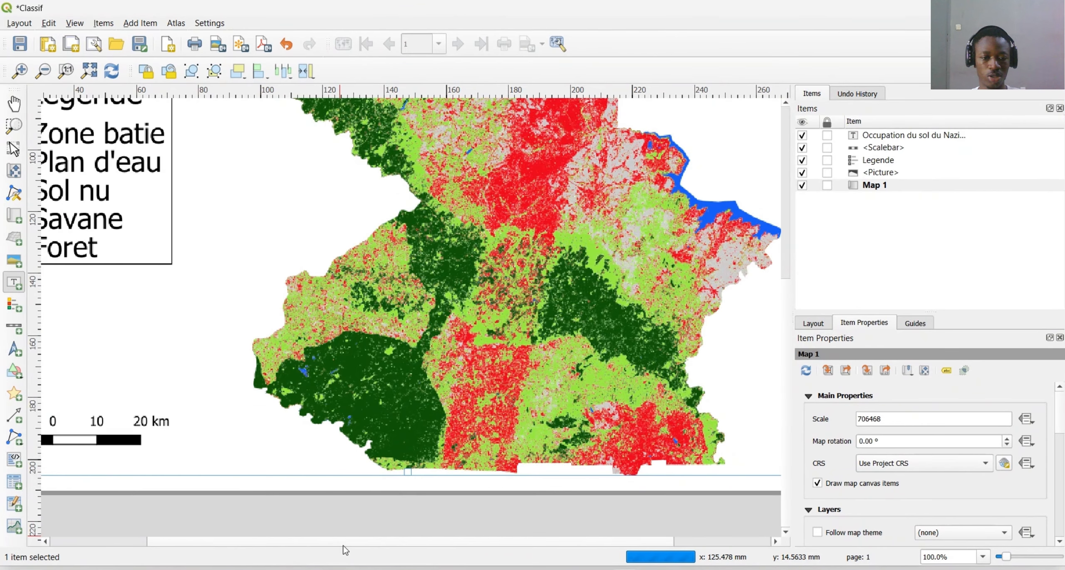
{"action": "left_click_drag", "start_coordinate": [342, 541], "coordinate": [234, 541]}
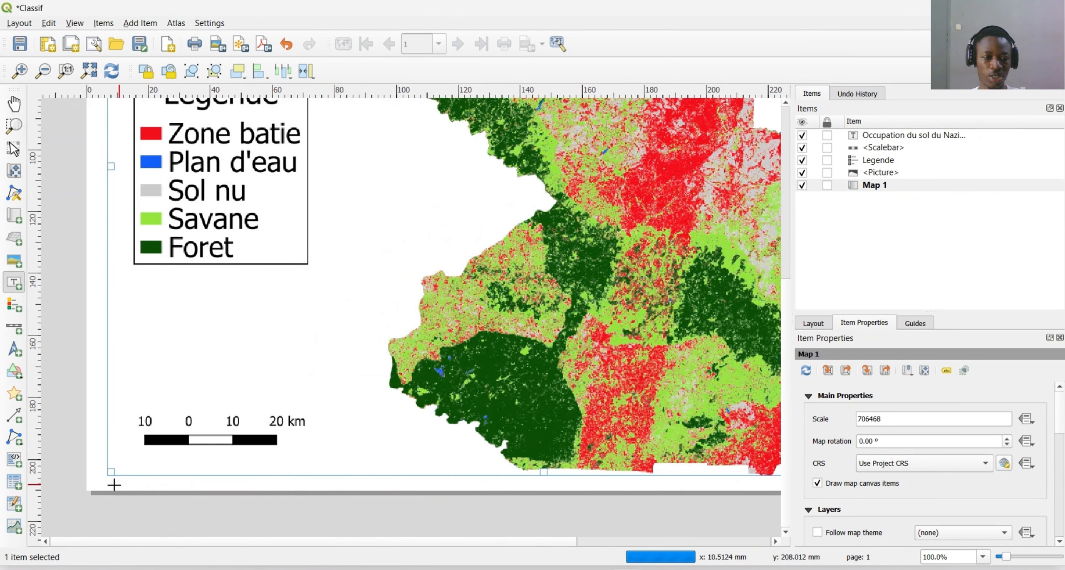
{"action": "left_click_drag", "start_coordinate": [111, 485], "coordinate": [593, 498]}
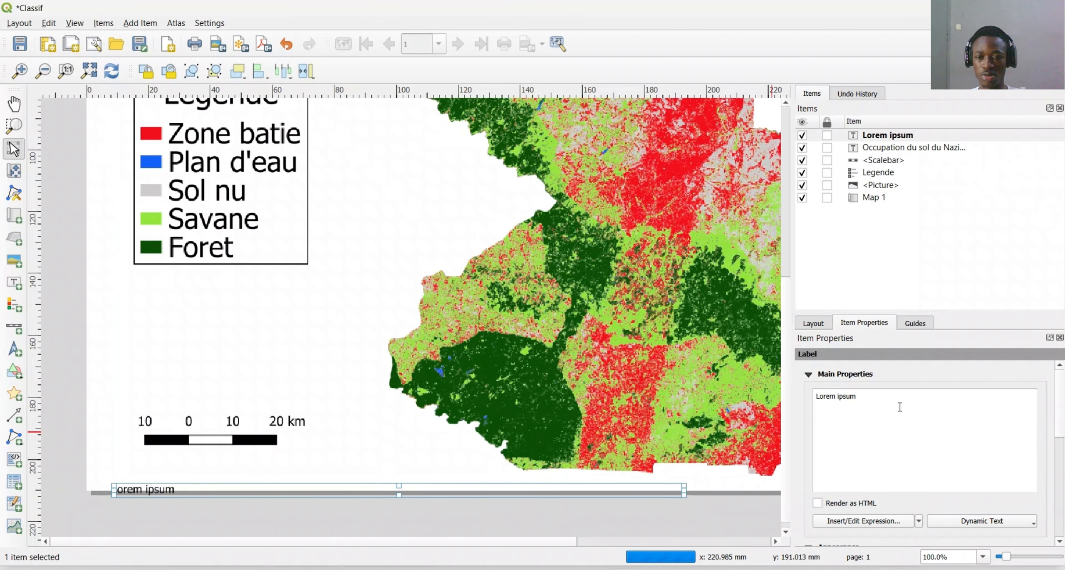
Replace the new label's placeholder text with "Source: USGS Landsat 9 OLI UTM Zone 30N" followed by several spaces
{"action": "triple_click", "coordinate": [863, 402]}
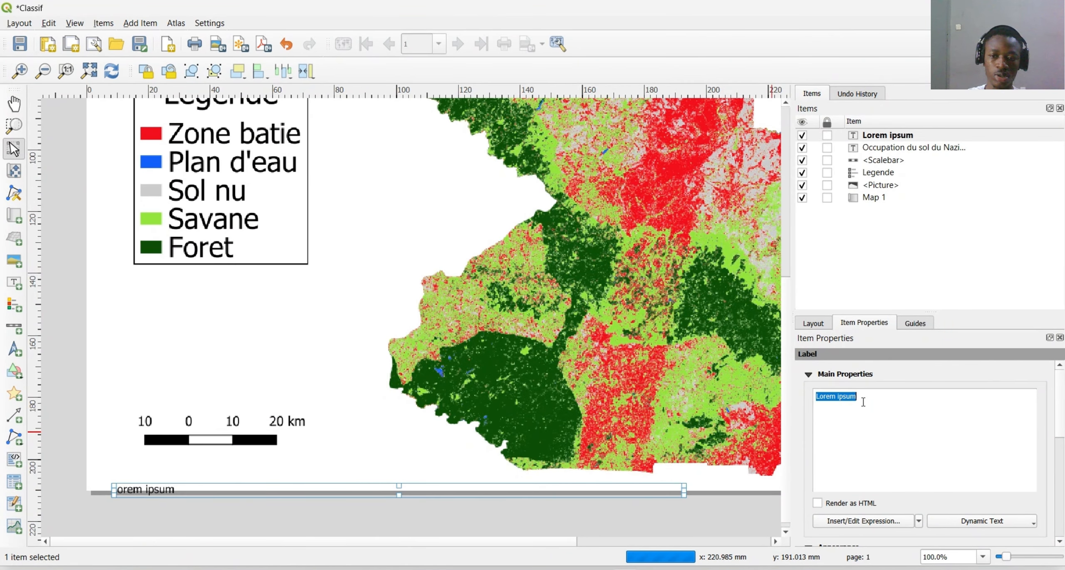
{"action": "type", "text": "Sour"}
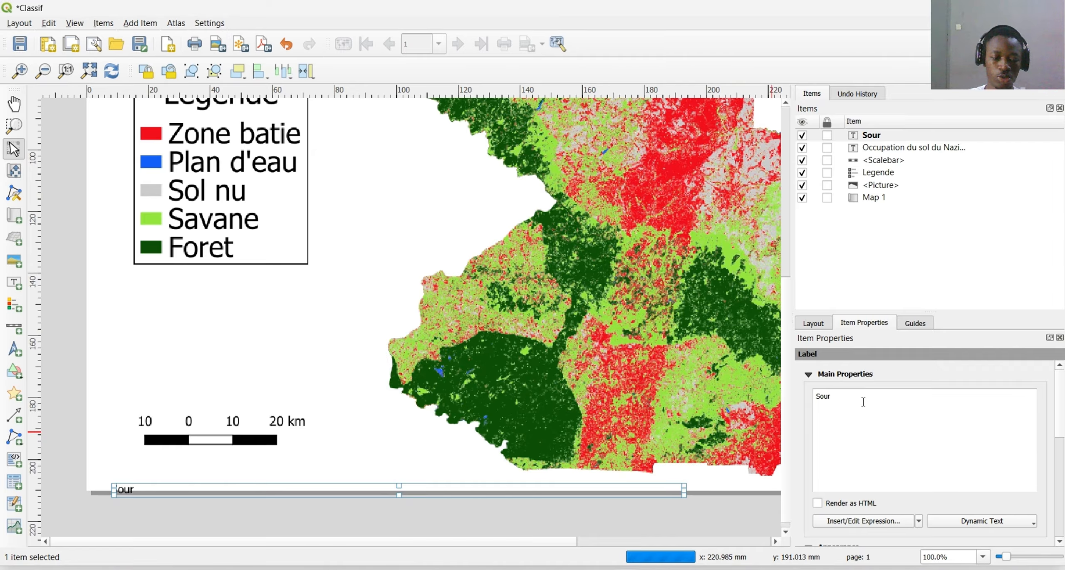
{"action": "type", "text": "ce: "}
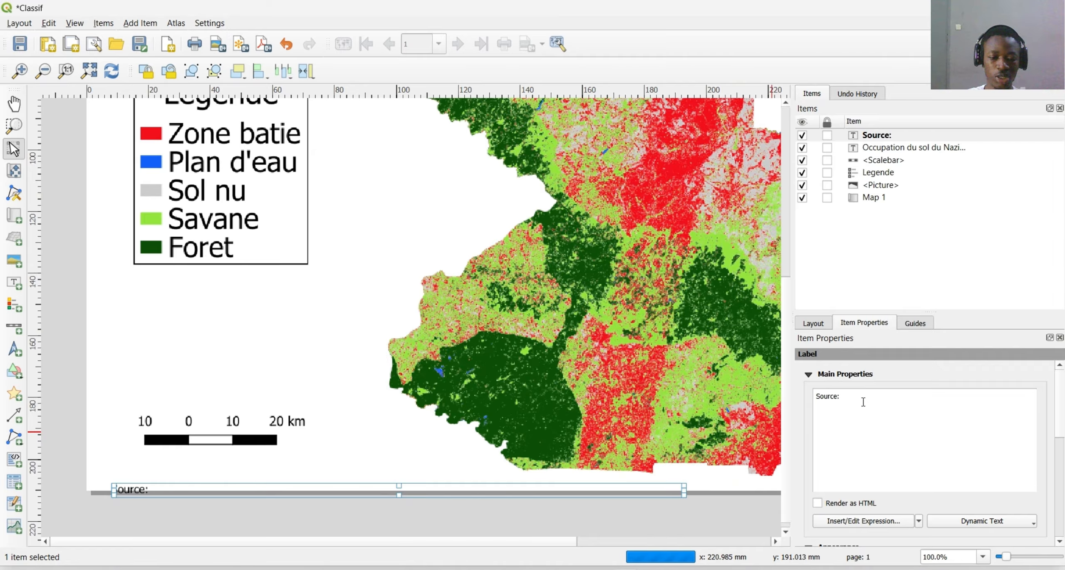
{"action": "type", "text": "USGS"}
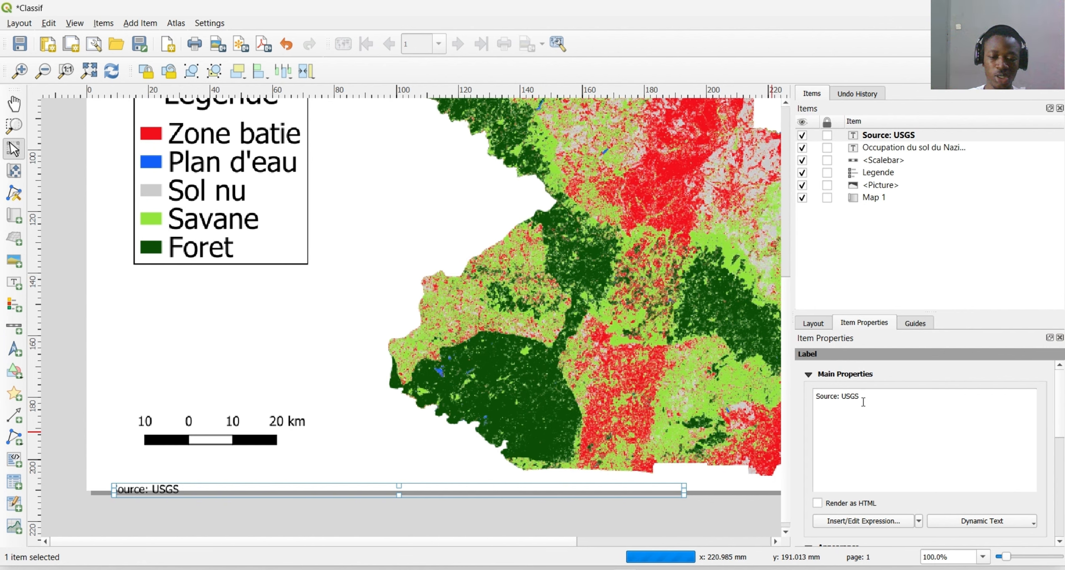
{"action": "type", "text": " Landsat"}
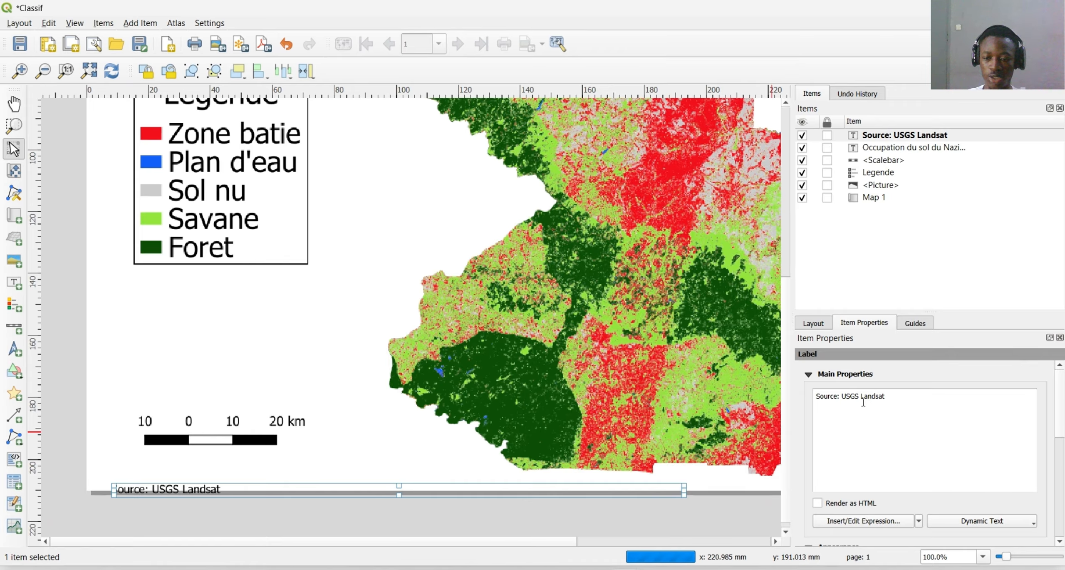
{"action": "type", "text": " 9"}
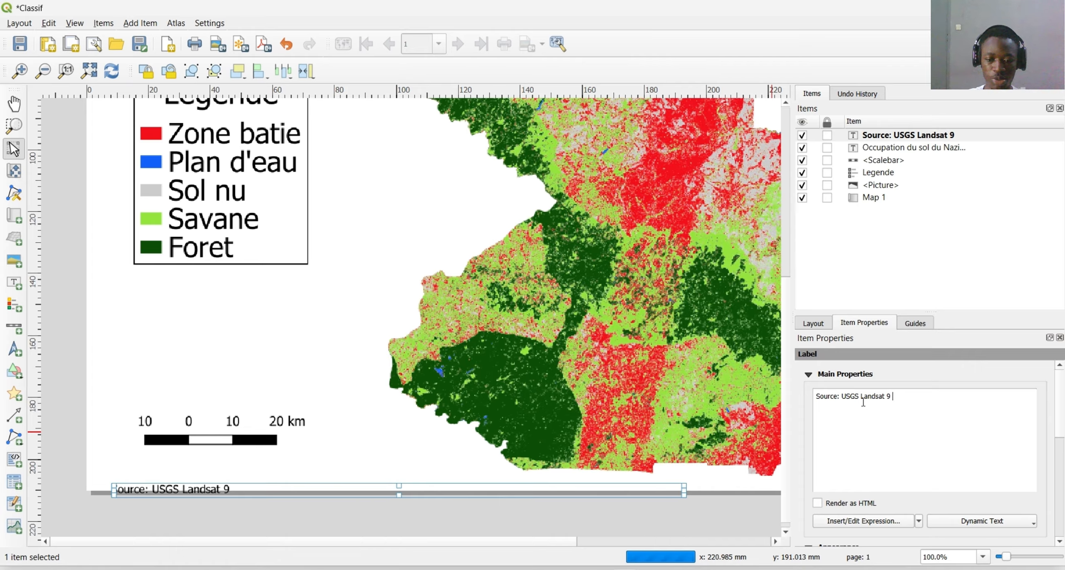
{"action": "type", "text": " OLI"}
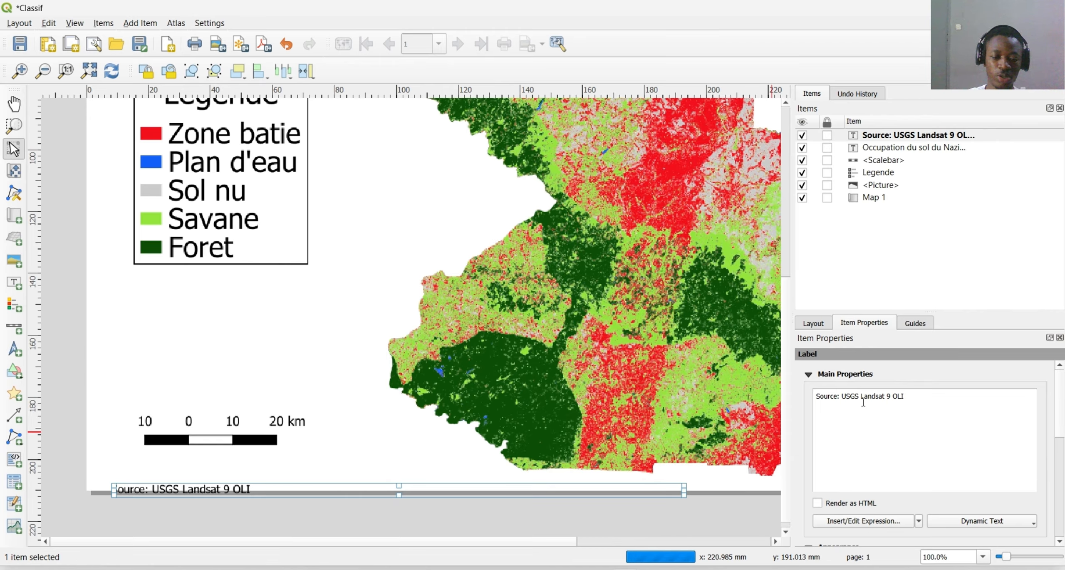
{"action": "type", "text": " UTM"}
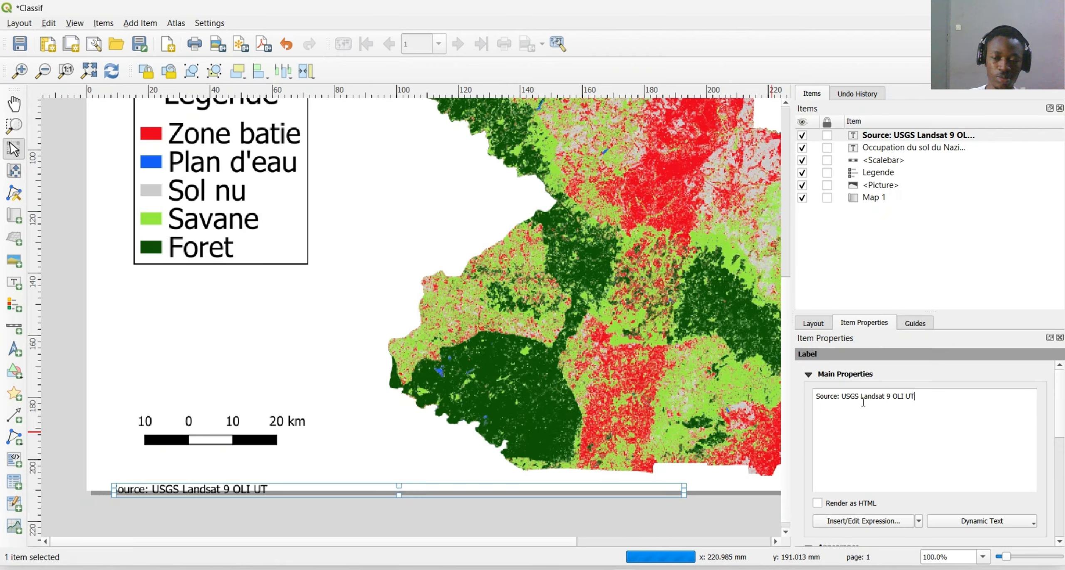
{"action": "type", "text": "Z"}
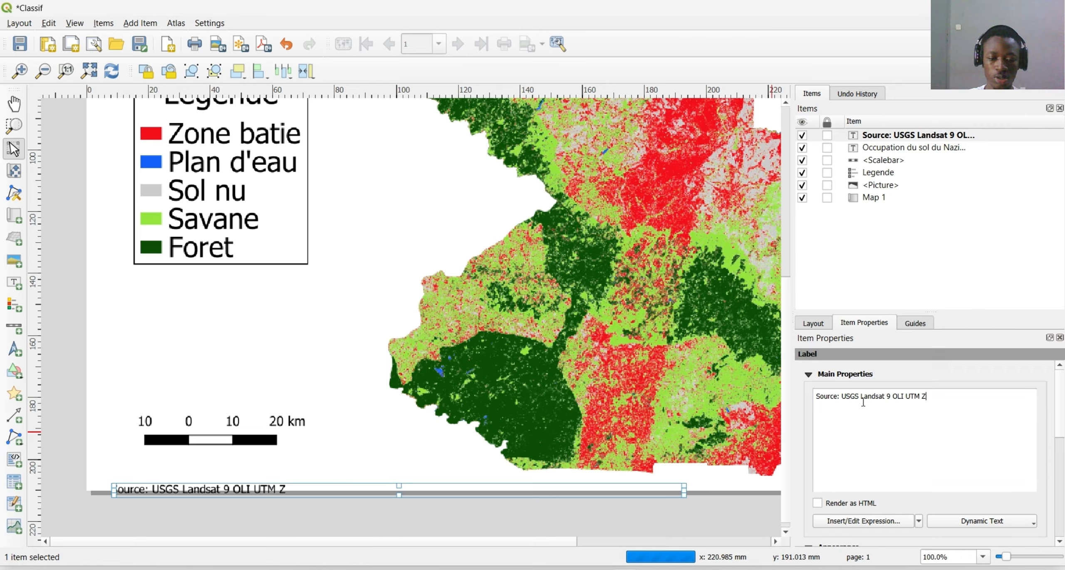
{"action": "type", "text": "one 30"}
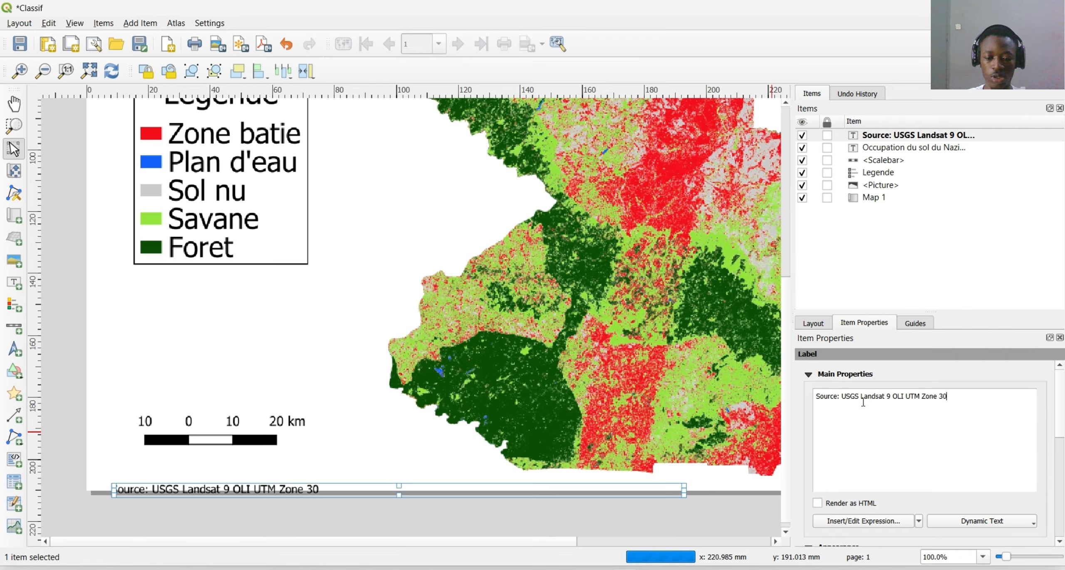
{"action": "type", "text": "N      "}
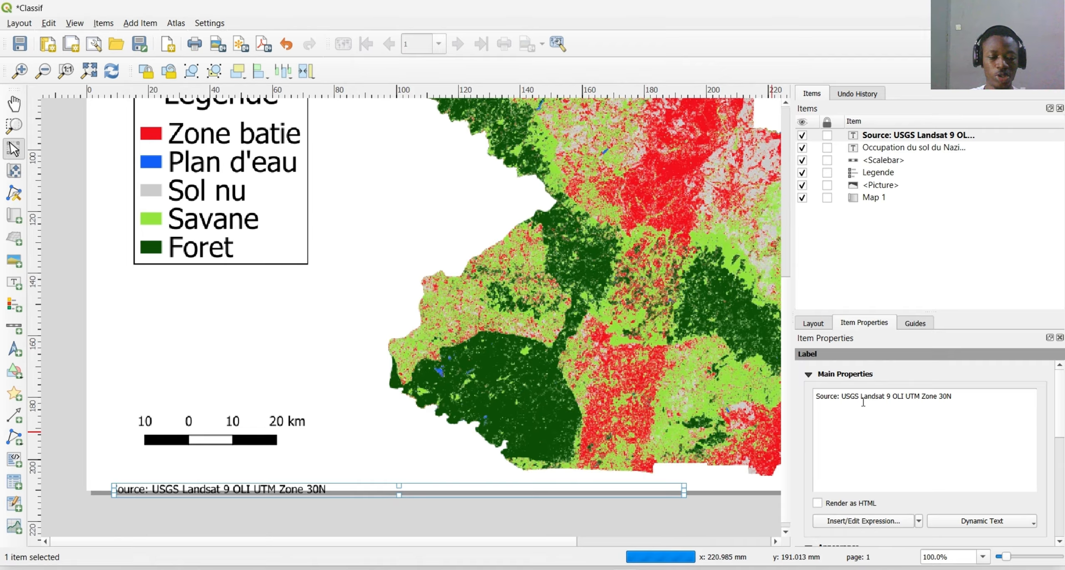
Append "Auteur:" and the author's full name to the bottom label's text
{"action": "type", "text": "Auetru"}
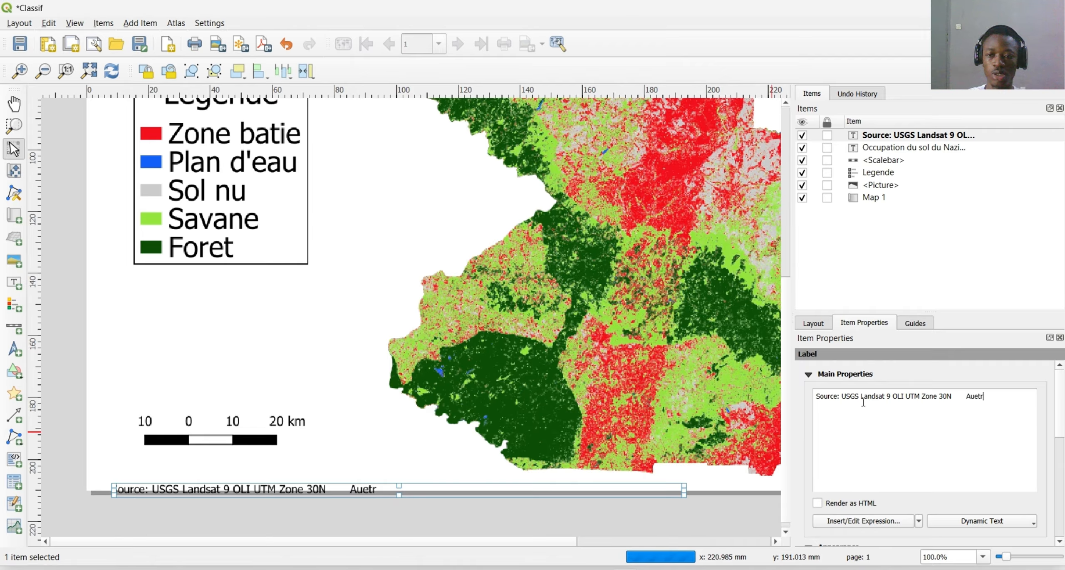
{"action": "key", "text": "BackSpace"}
{"action": "key", "text": "BackSpace"}
{"action": "key", "text": "BackSpace"}
{"action": "key", "text": "BackSpace"}
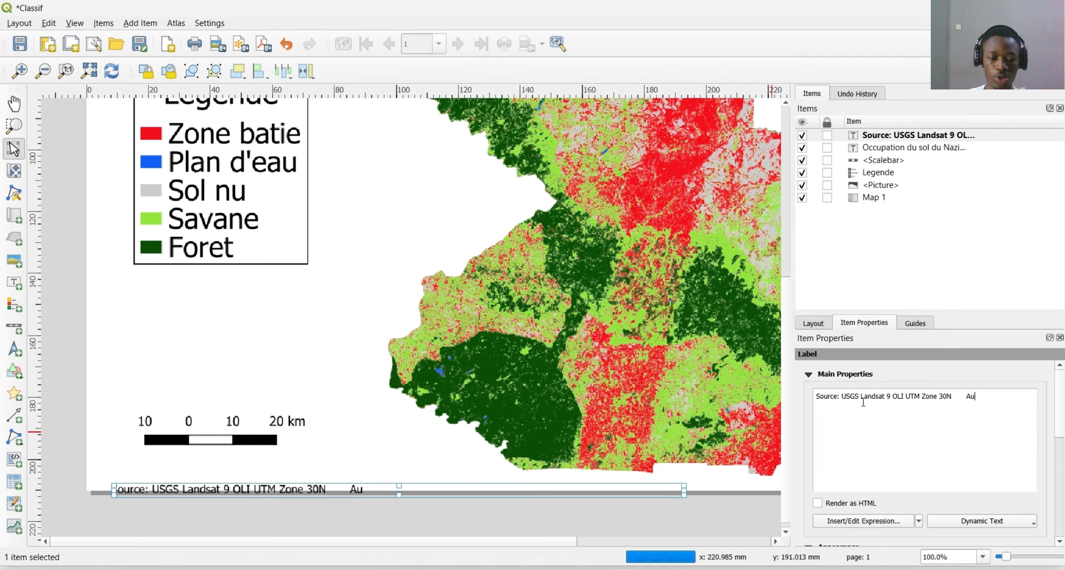
{"action": "type", "text": "teur"}
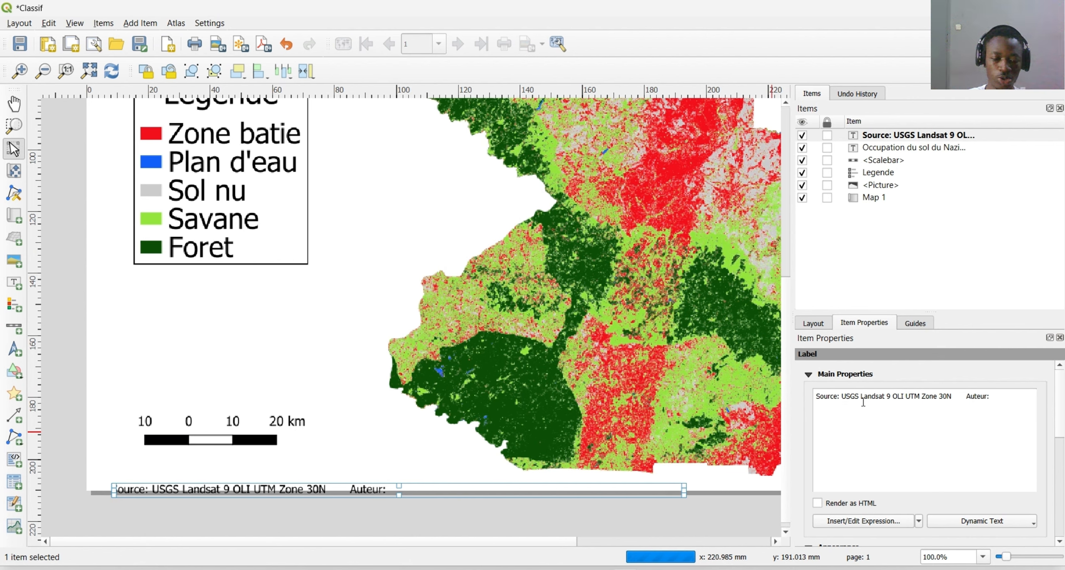
{"action": "type", "text": ": BAGRE"}
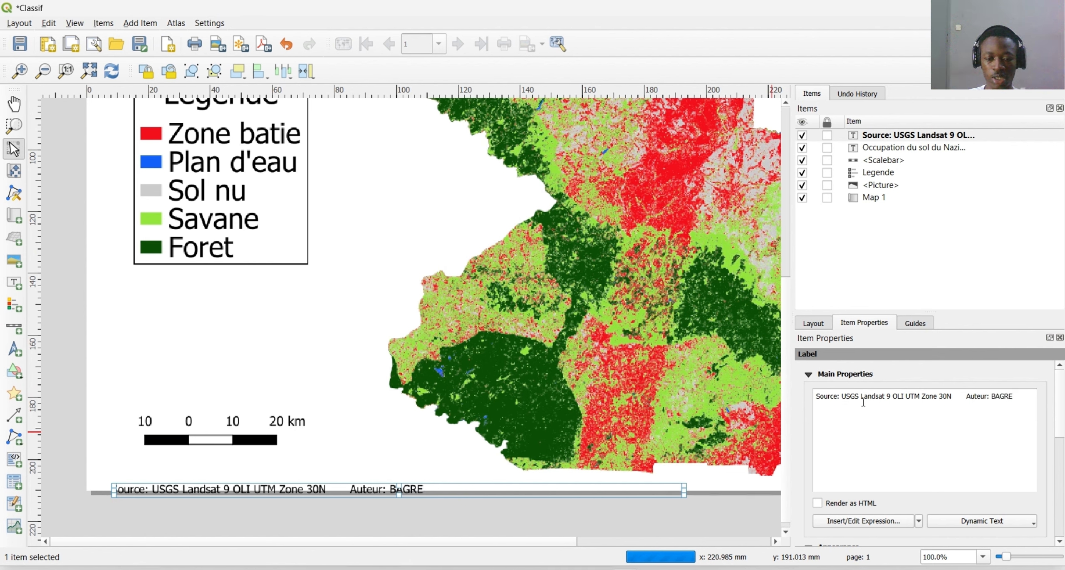
{"action": "type", "text": " Ignace"}
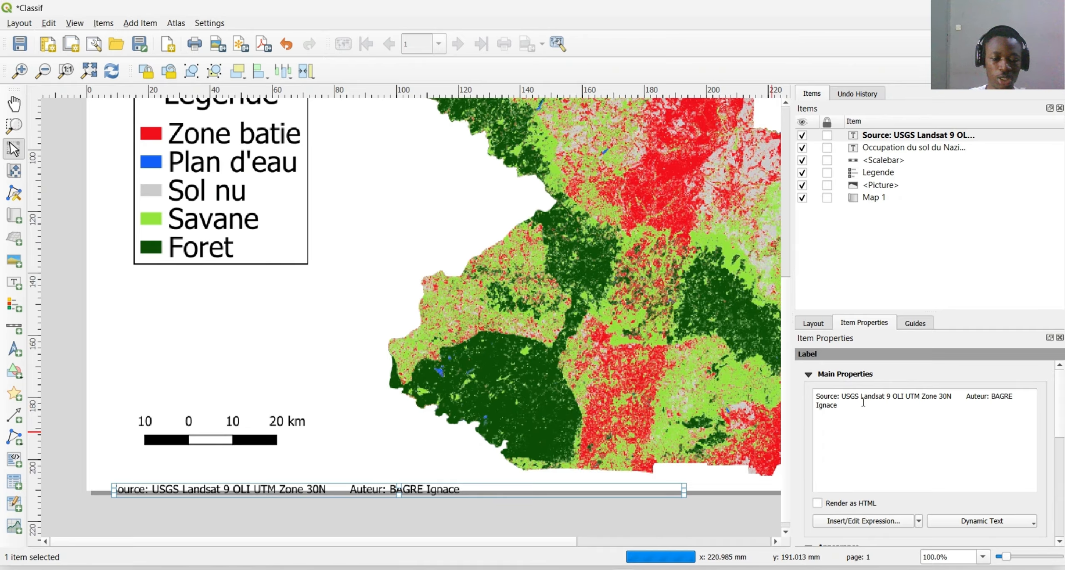
Append "Date: 22/8/2026" to the bottom label after several spaces
{"action": "type", "text": "      Date"}
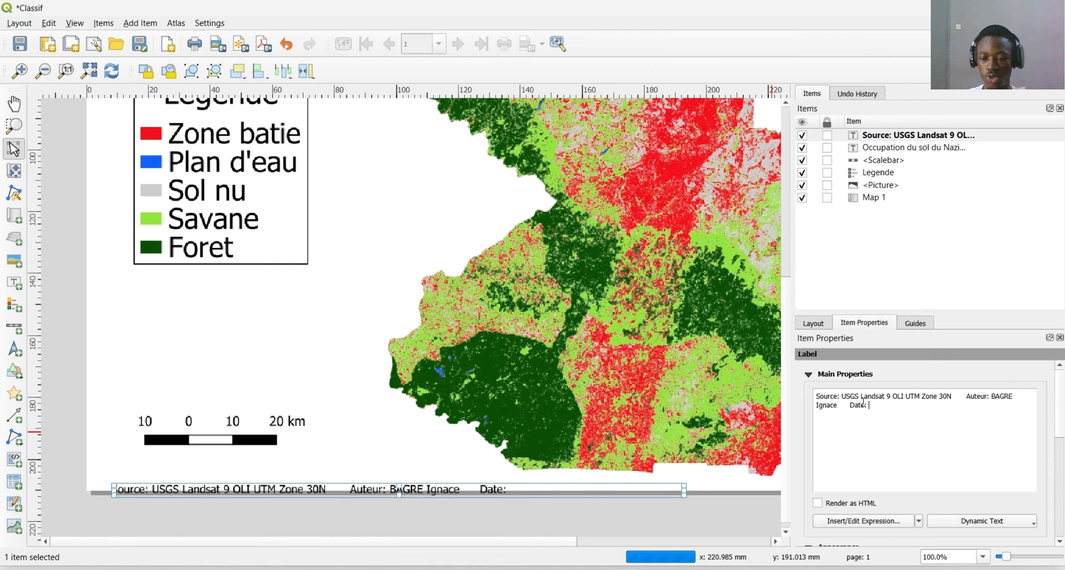
{"action": "type", "text": ": 22/"}
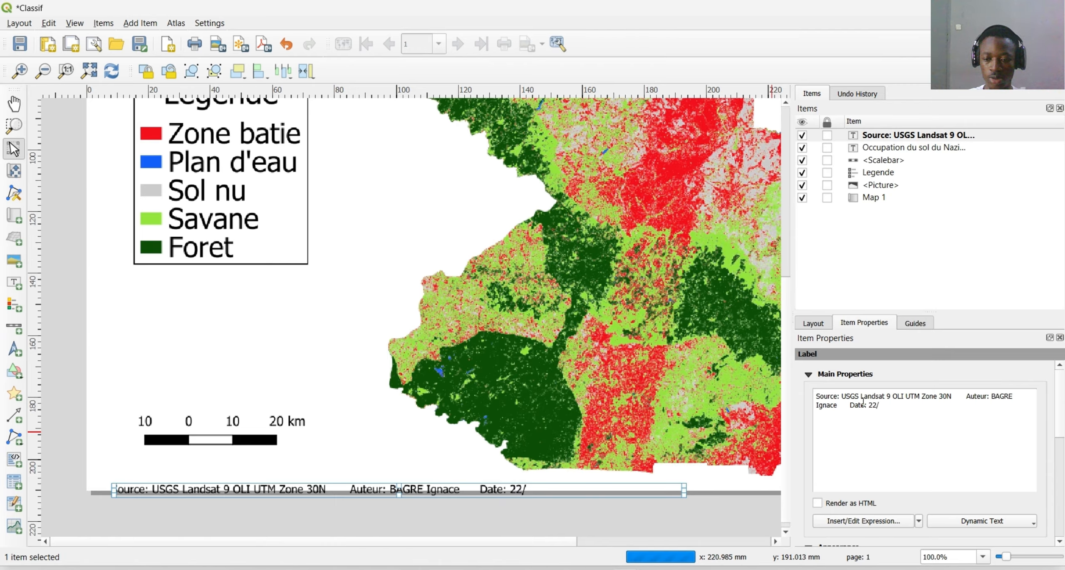
{"action": "type", "text": "8/25"}
{"action": "key", "text": "BackSpace"}
{"action": "type", "text": "026"}
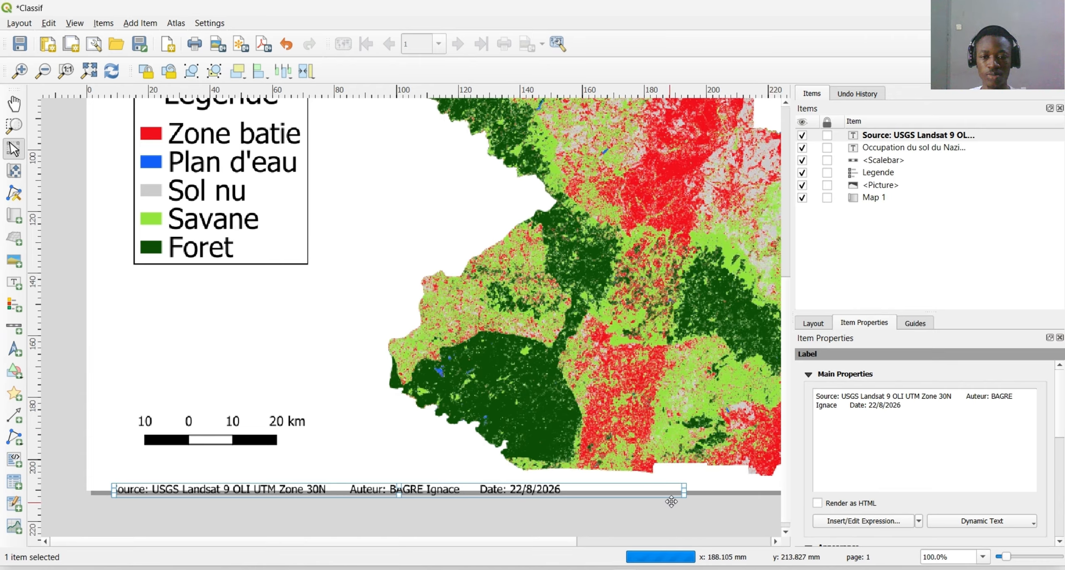
Widen the bottom label within the page below the map and space its source, author and date entries across its width
{"action": "left_click_drag", "start_coordinate": [690, 491], "coordinate": [790, 486]}
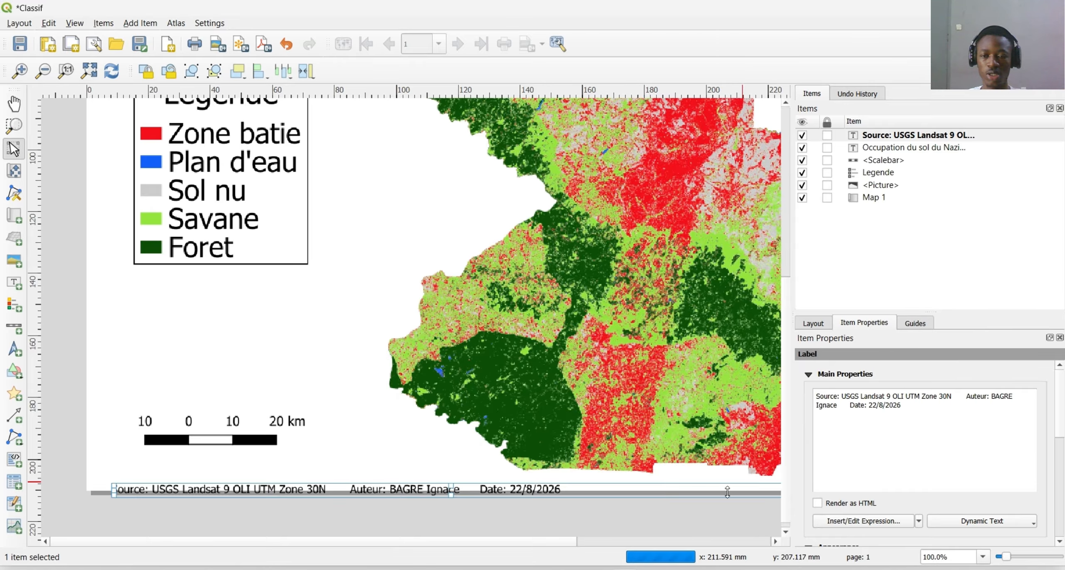
{"action": "scroll", "coordinate": [624, 323], "scroll_direction": "down", "scroll_amount": 2}
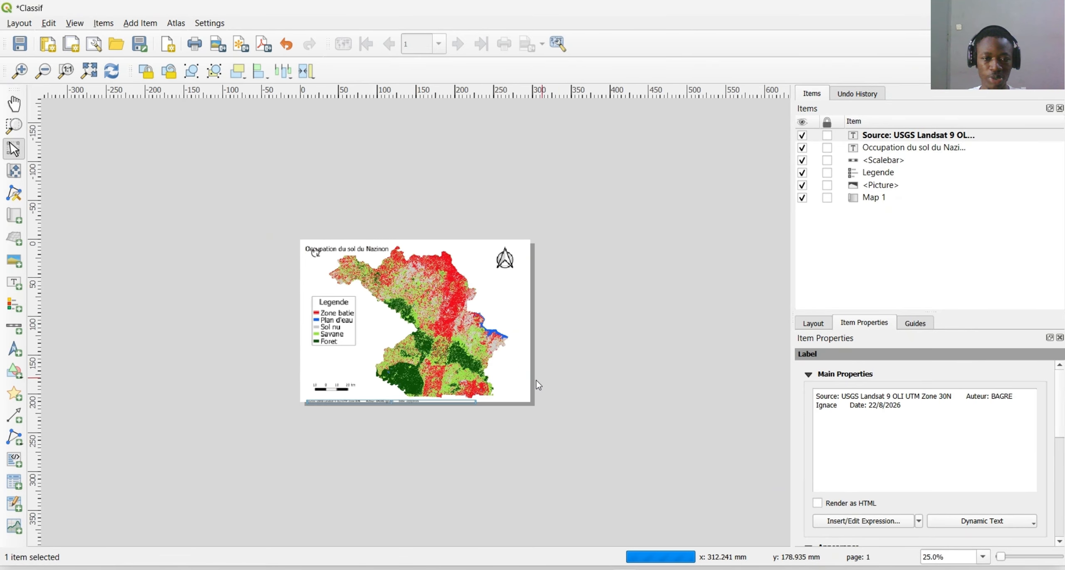
{"action": "scroll", "coordinate": [431, 403], "scroll_direction": "up", "scroll_amount": 2}
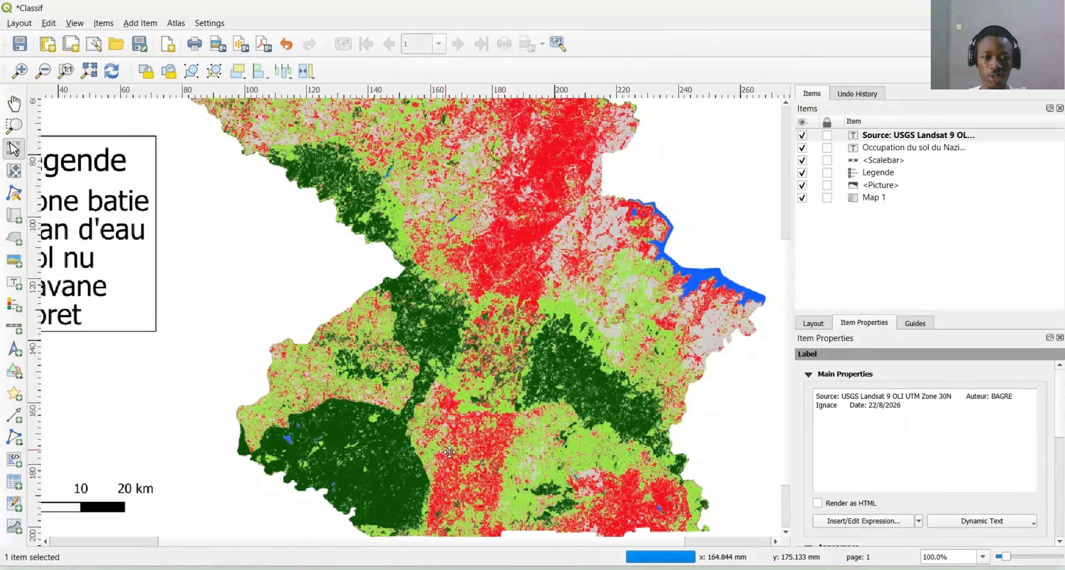
{"action": "scroll", "coordinate": [540, 477], "scroll_direction": "down", "scroll_amount": 1}
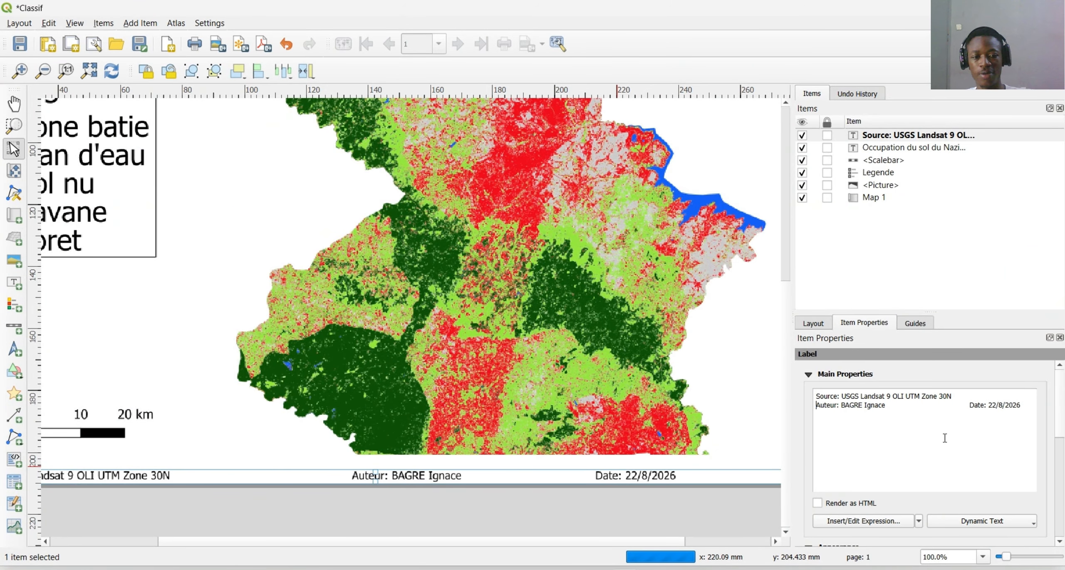
{"action": "scroll", "coordinate": [862, 484], "scroll_direction": "down", "scroll_amount": 2}
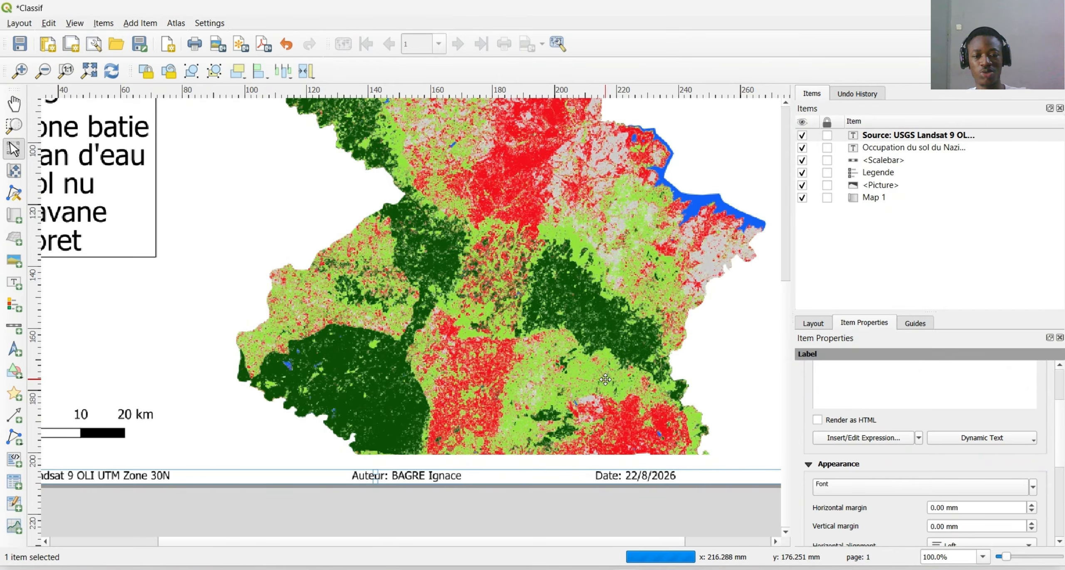
{"action": "left_click", "coordinate": [595, 393]}
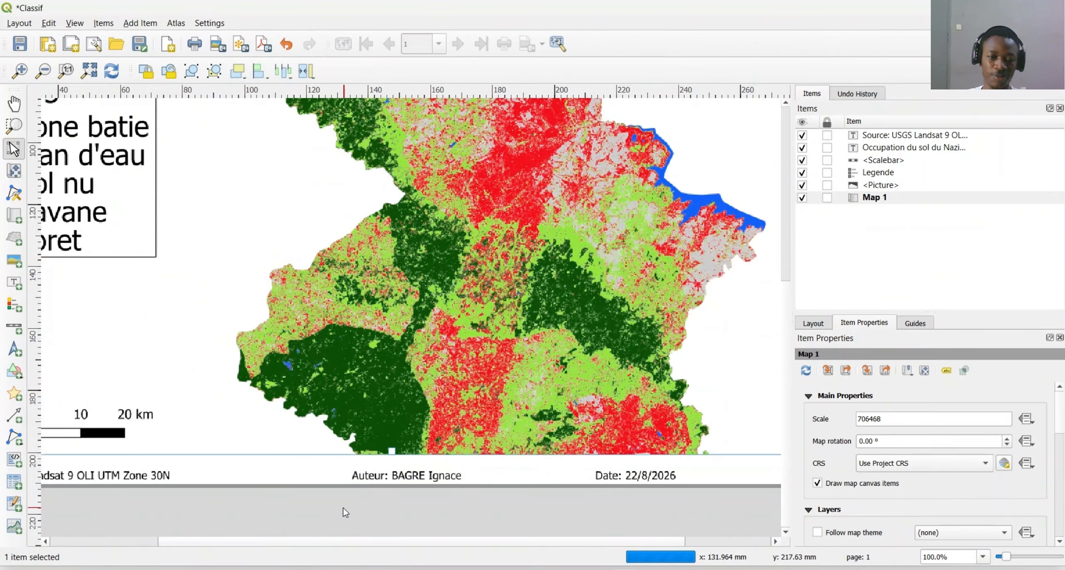
{"action": "scroll", "coordinate": [516, 349], "scroll_direction": "down", "scroll_amount": 2}
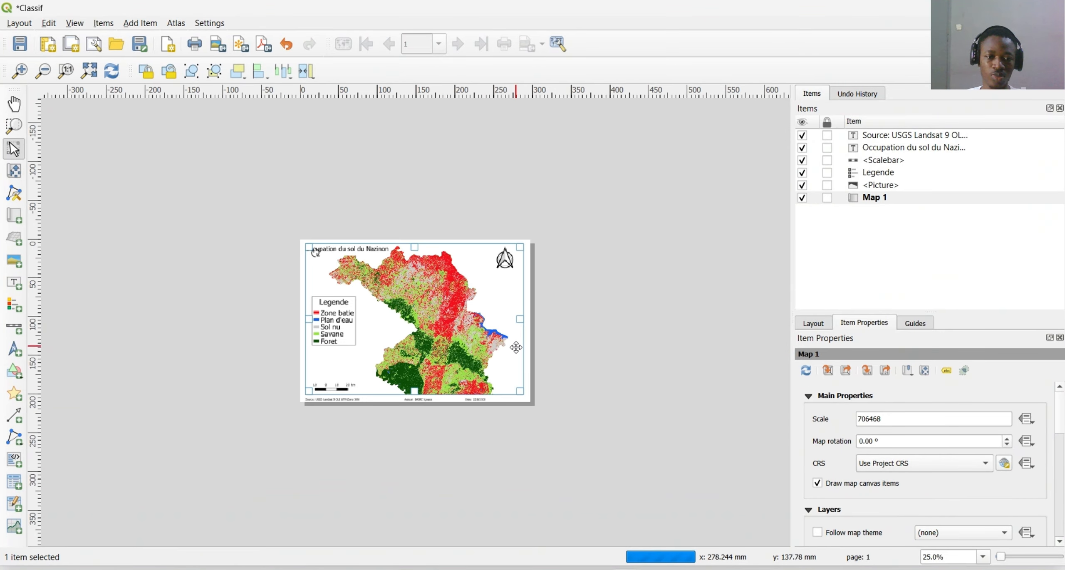
{"action": "left_click", "coordinate": [470, 401]}
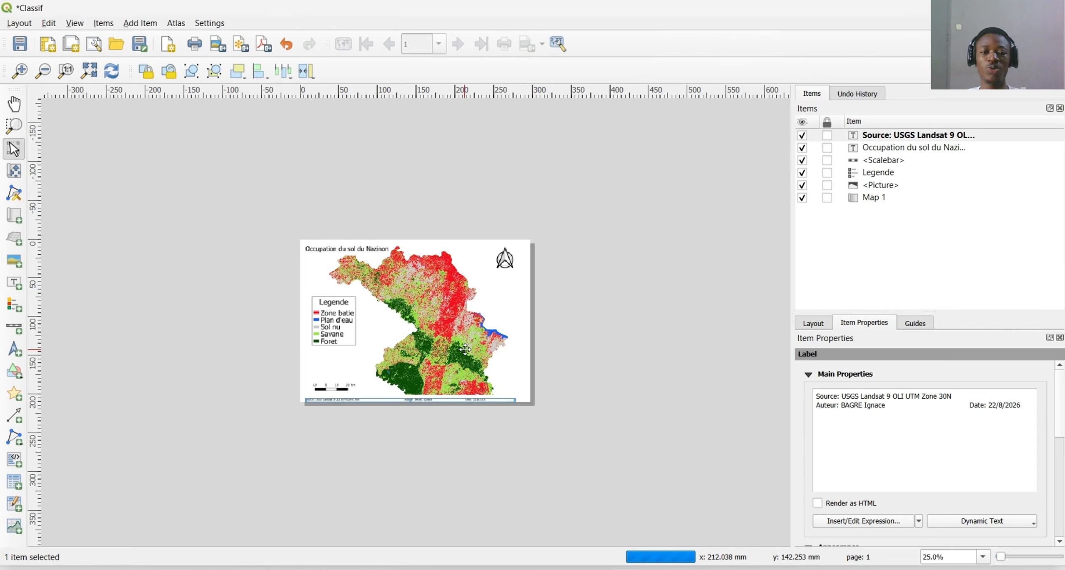
Add a grid to Map 1 and open its grid properties for editing
{"action": "left_click", "coordinate": [466, 350]}
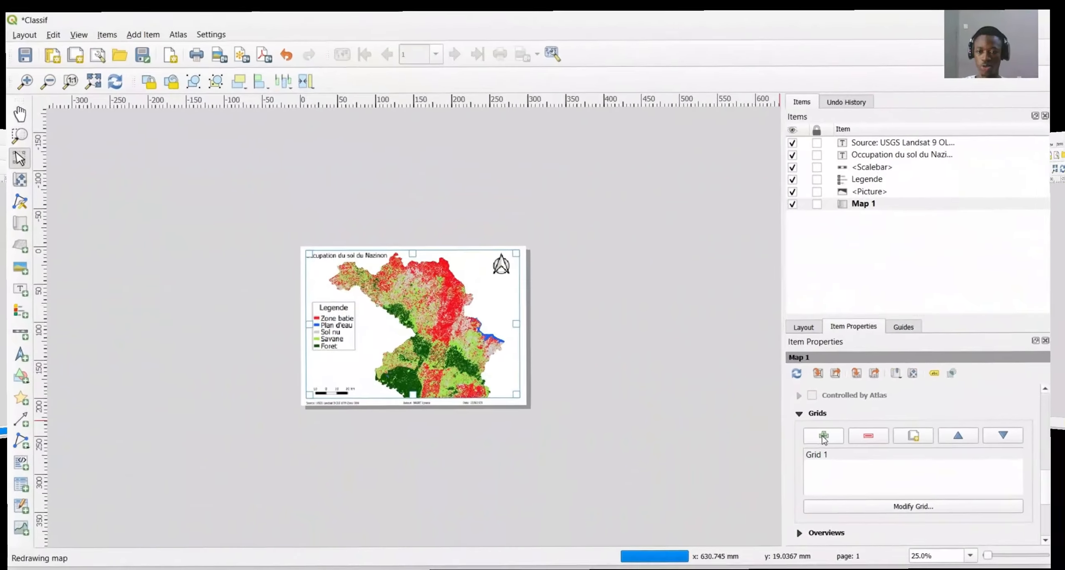
{"action": "left_click", "coordinate": [851, 458]}
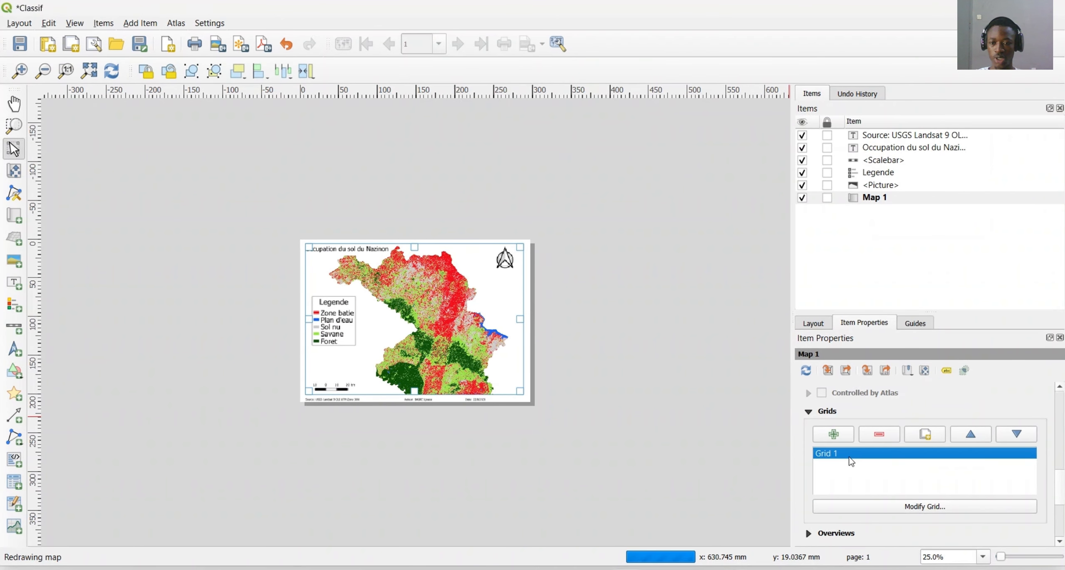
{"action": "left_click", "coordinate": [881, 505]}
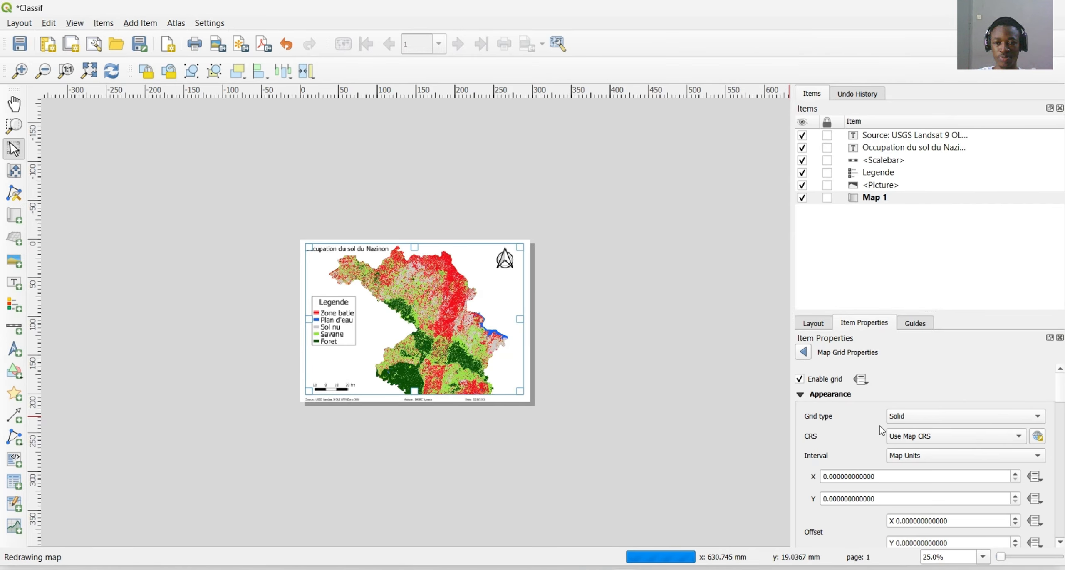
Set the map grid's type to Cross and open the choices for its CRS
{"action": "left_click", "coordinate": [937, 416]}
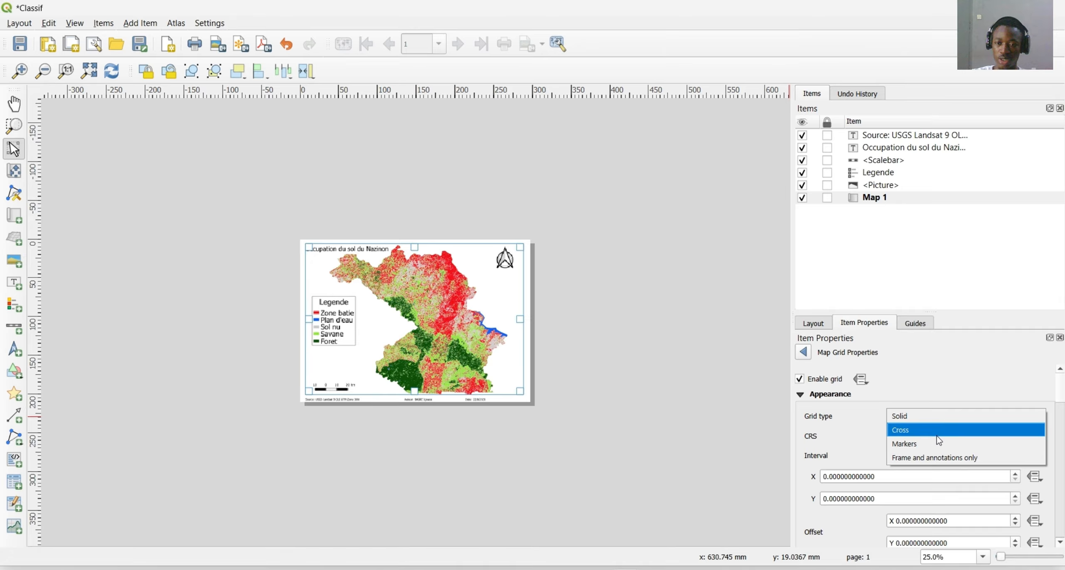
{"action": "left_click", "coordinate": [937, 436]}
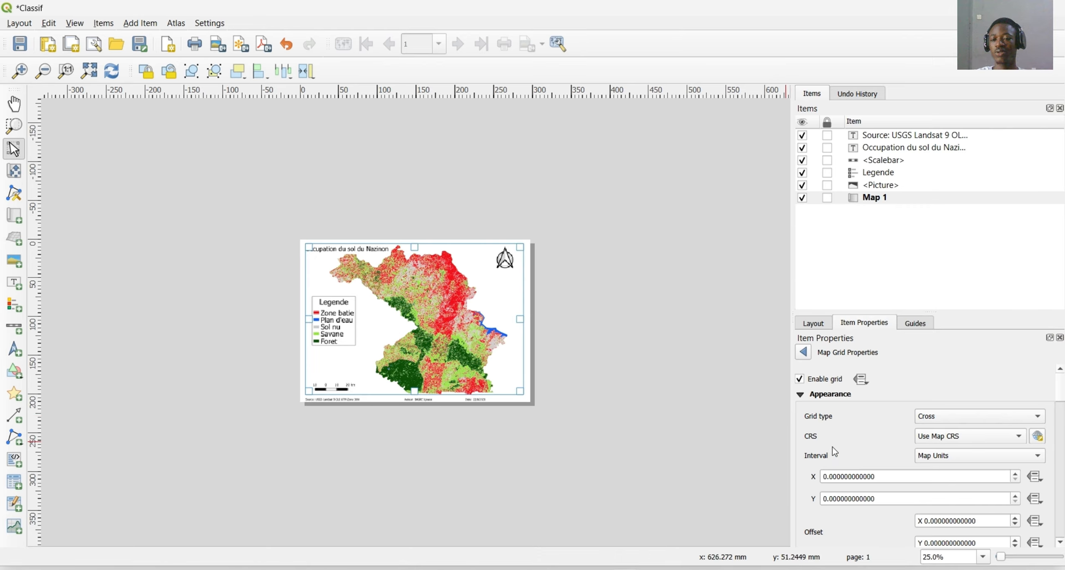
{"action": "left_click", "coordinate": [967, 437]}
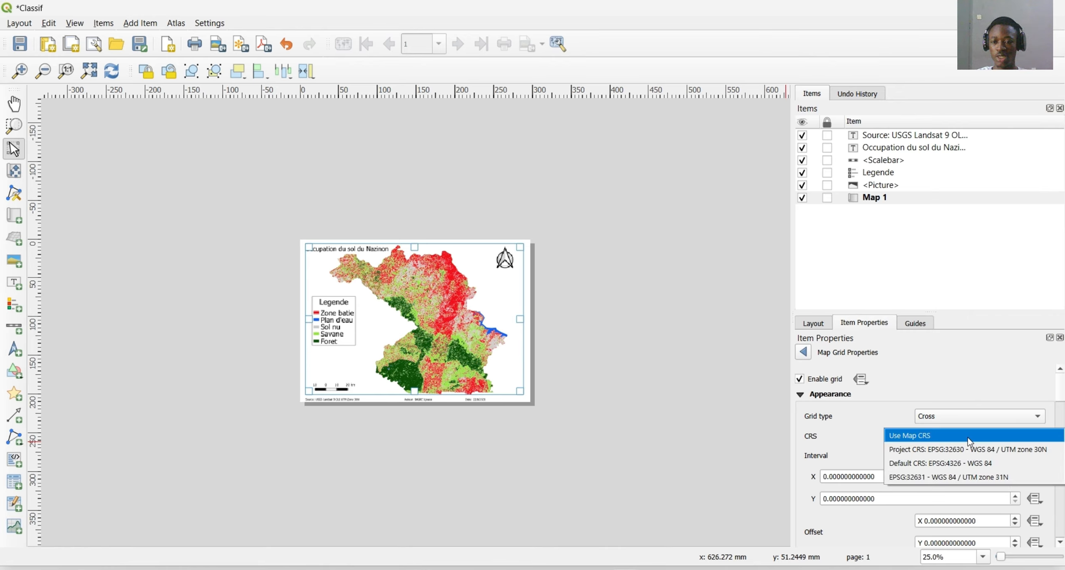